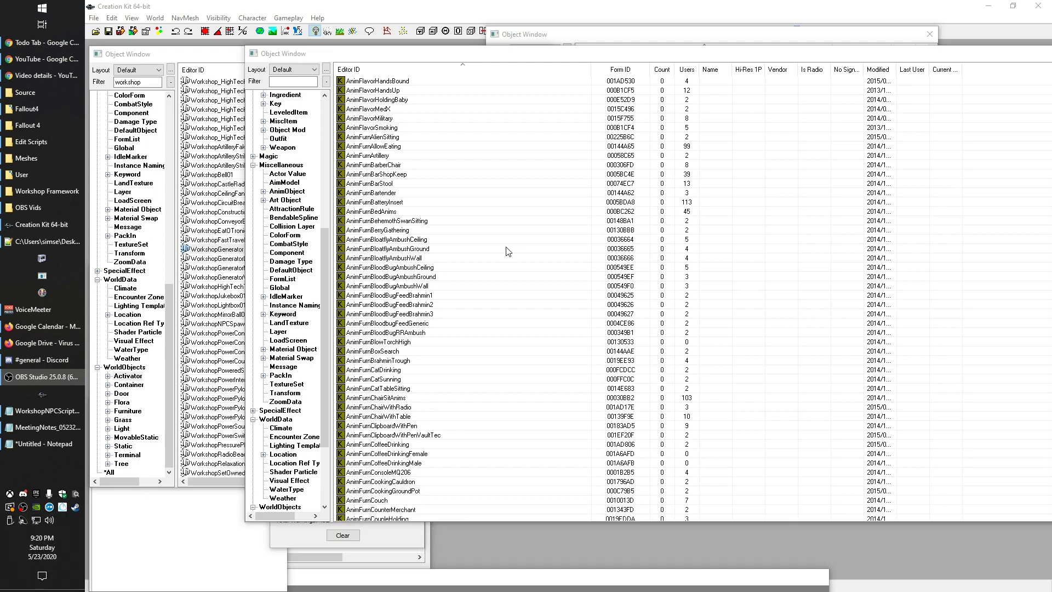
- Browse the keyword list and select the ActorTypeAnimal keyword
scroll(511, 282, "up", 13)
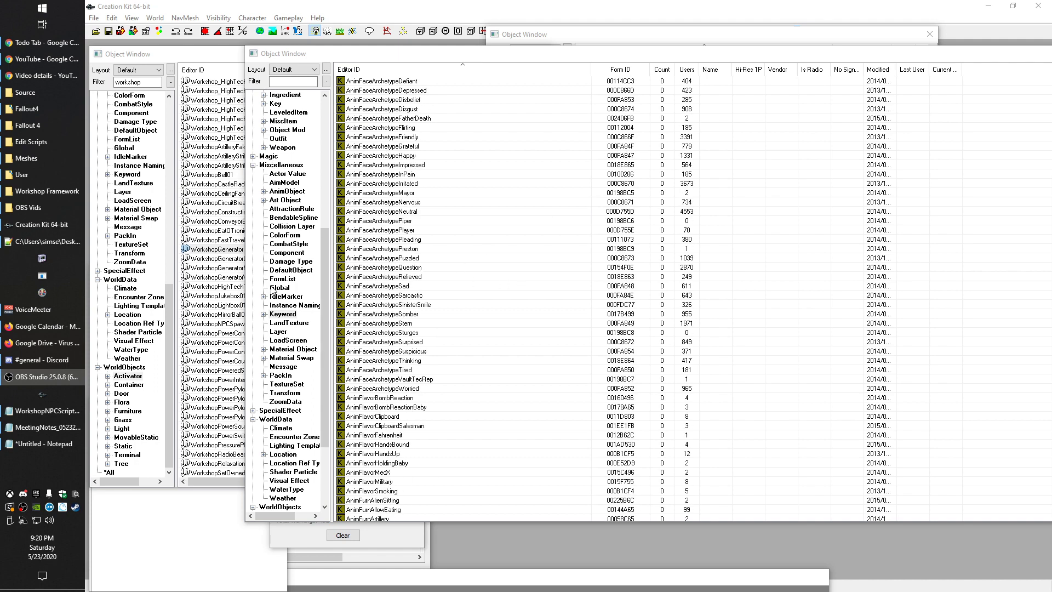
scroll(561, 391, "up", 20)
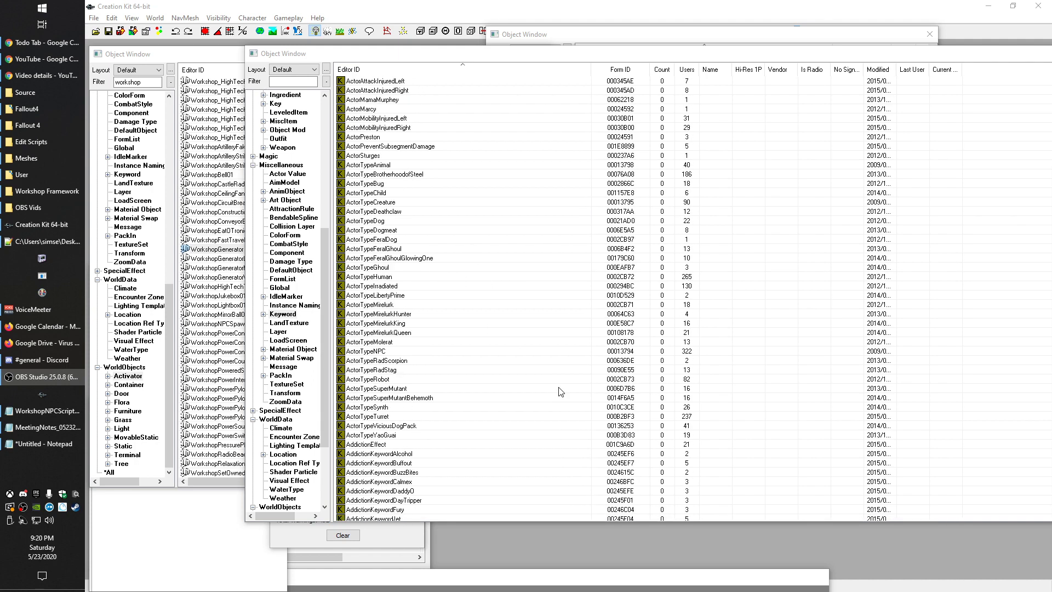
scroll(560, 391, "up", 3)
scroll(560, 391, "down", 7)
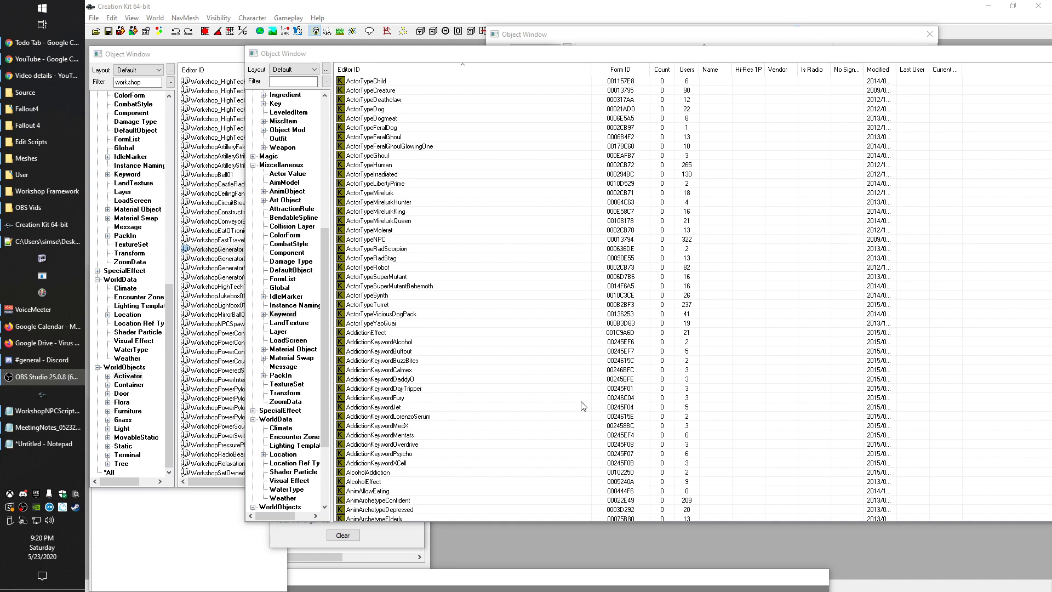
scroll(583, 406, "up", 7)
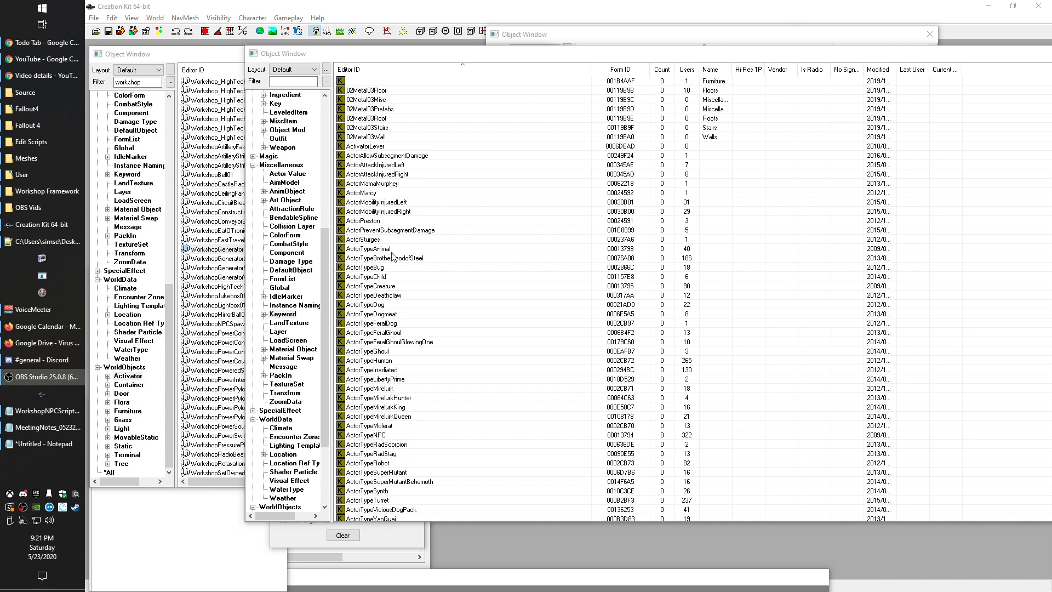
left_click(372, 249)
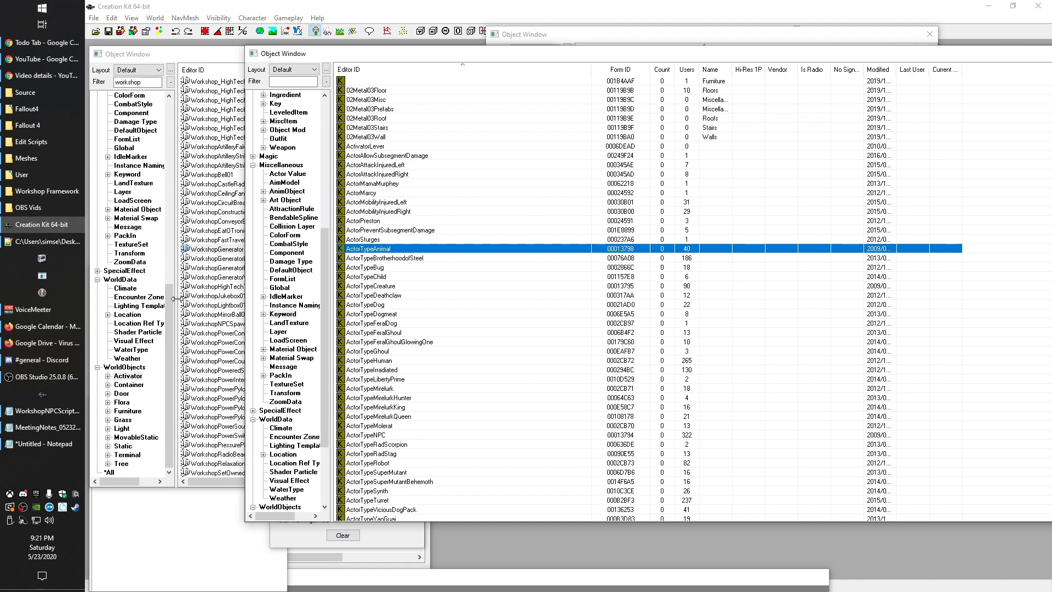
- Filter Actors to 'workshopdog', view WorkshopDog's empty Keywords tab, and cancel the record
scroll(116, 187, "up", 15)
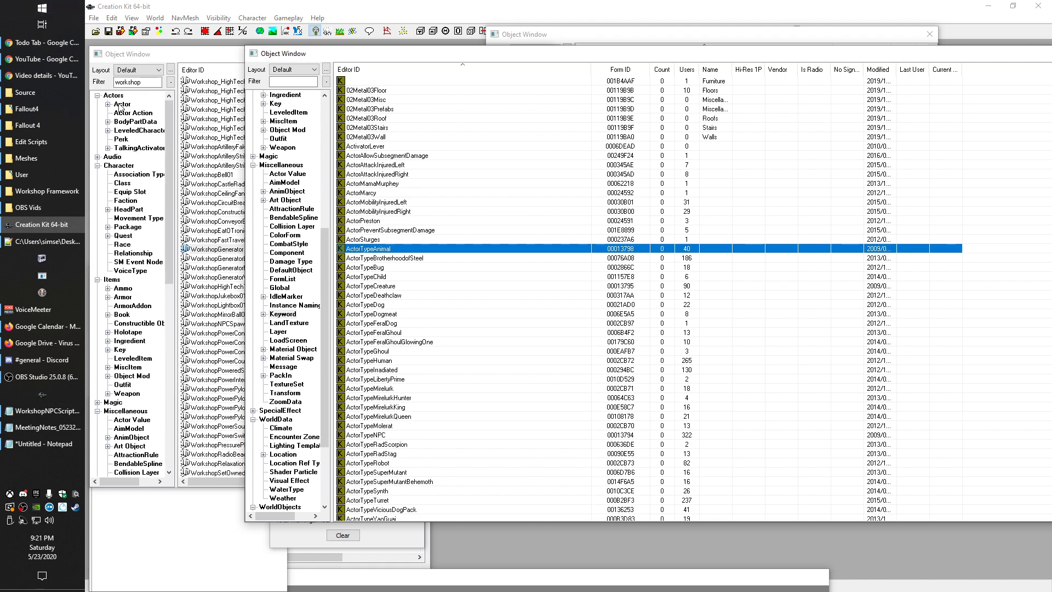
left_click(144, 82)
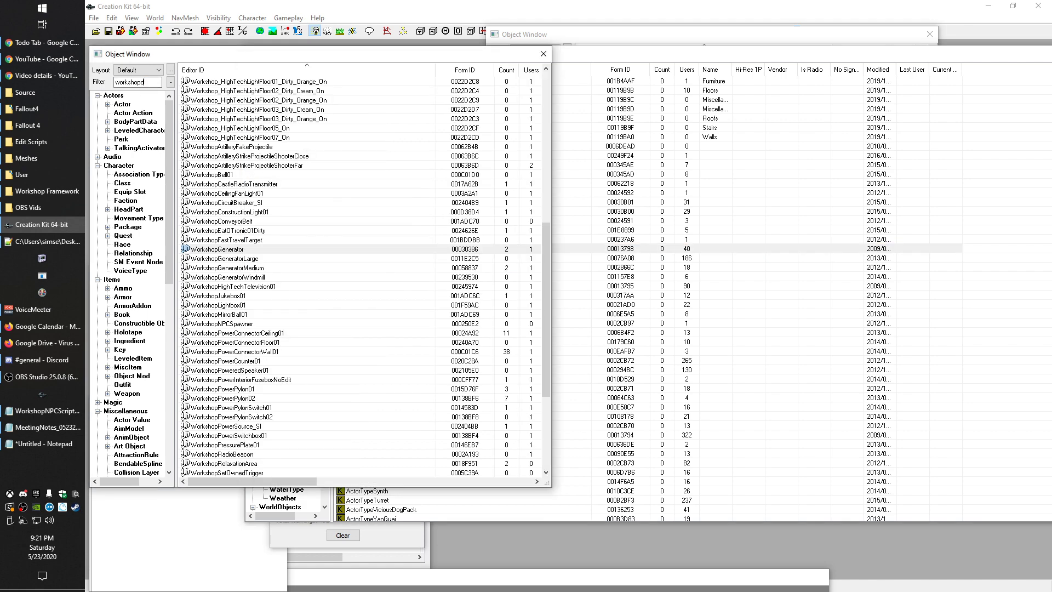
left_click(123, 104)
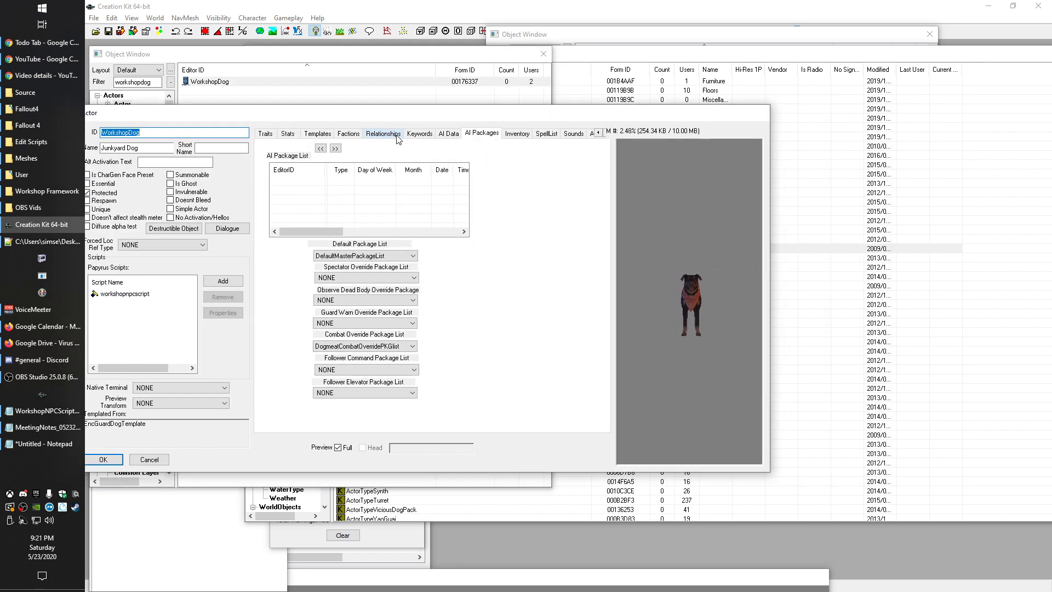
left_click(421, 134)
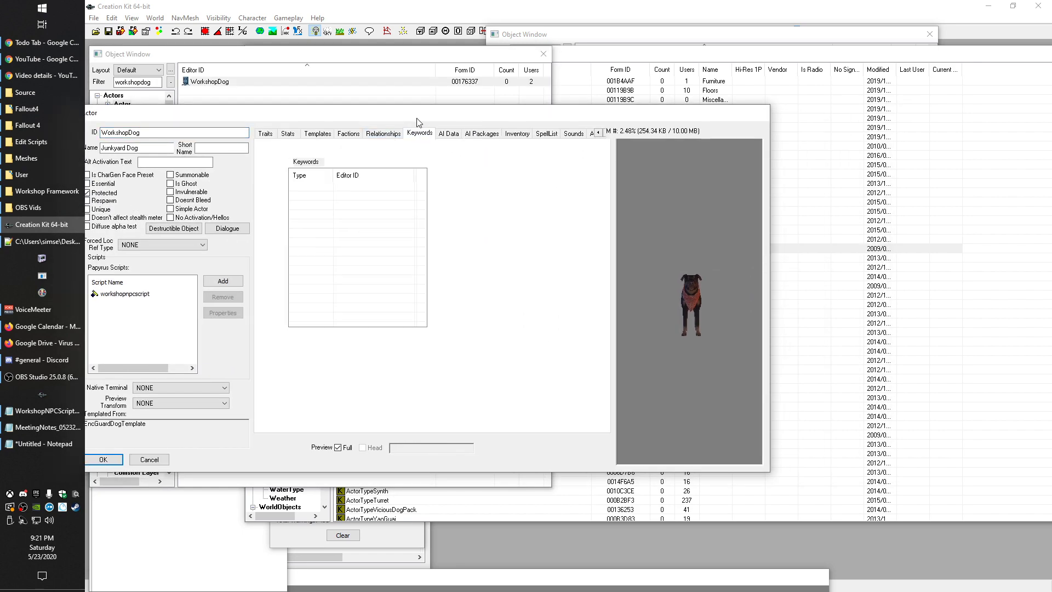
left_click_drag(416, 115, 466, 100)
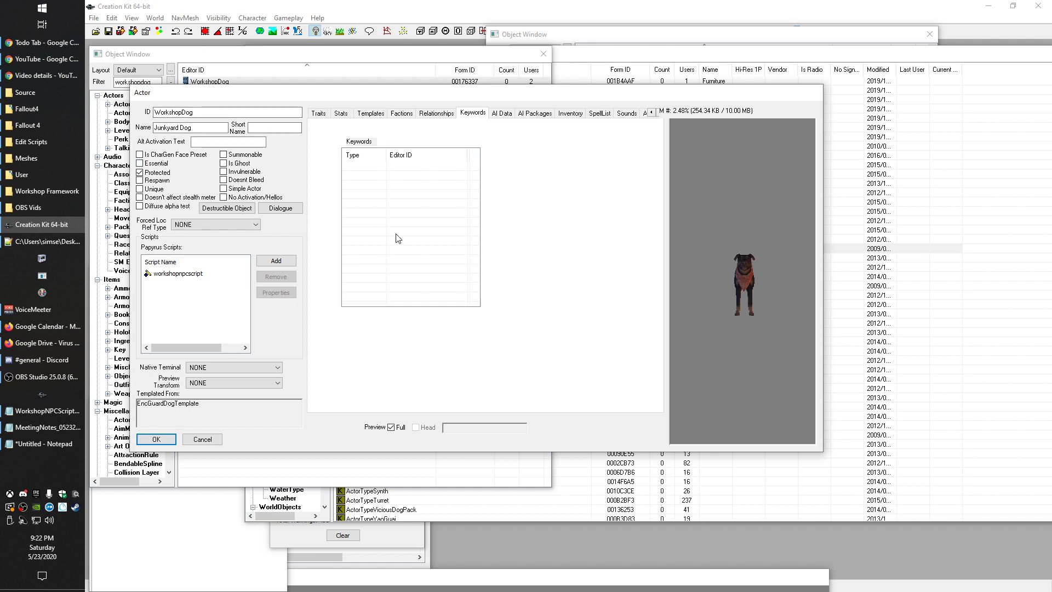
left_click(208, 440)
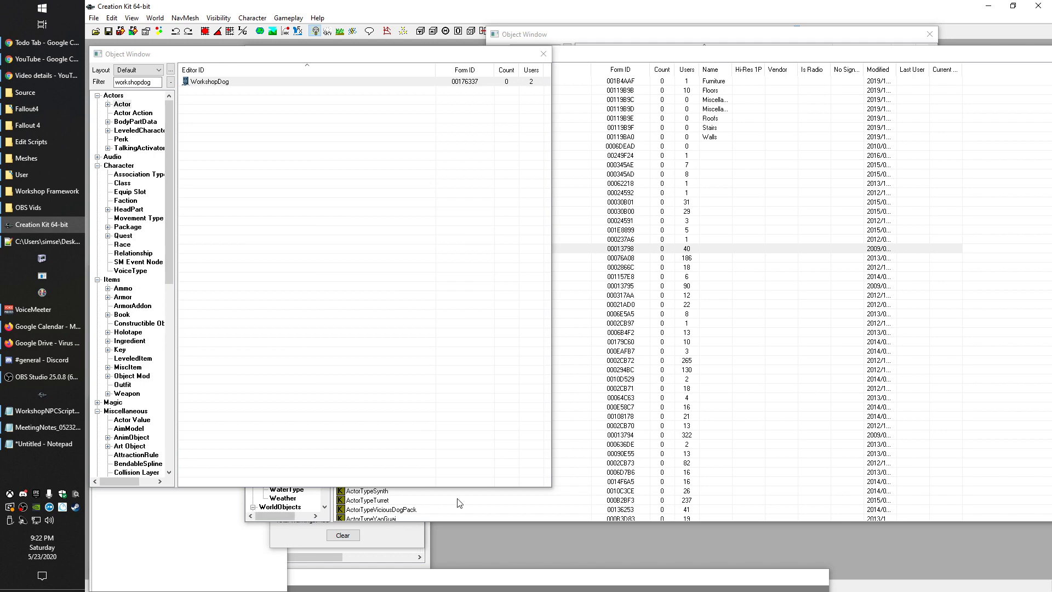
- Reopen WorkshopDog and view its Traits tab showing race RaiderDogRace
left_click(463, 518)
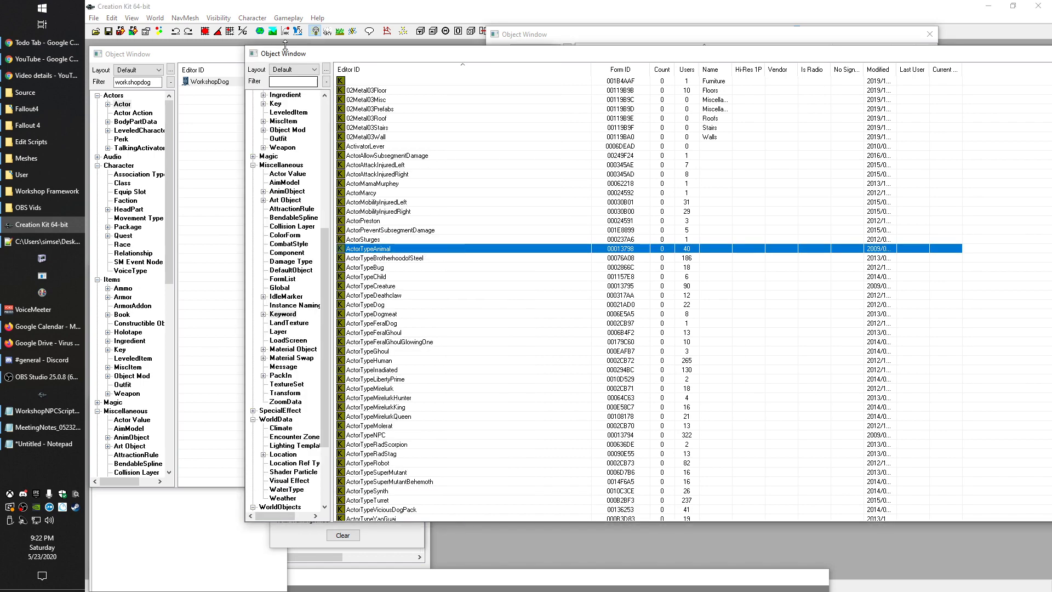
left_click_drag(265, 53, 457, 36)
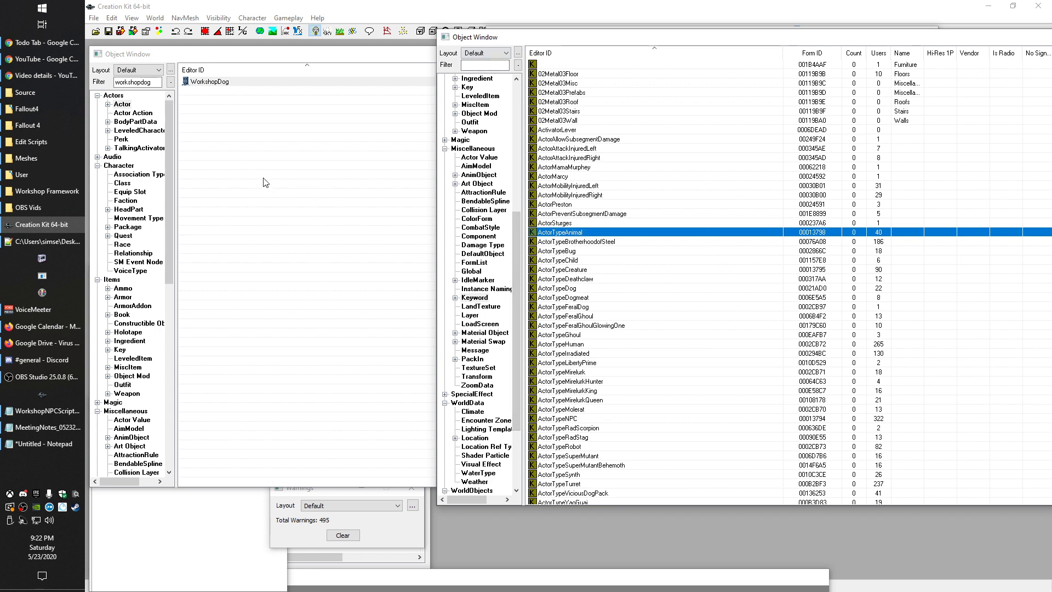
left_click(213, 84)
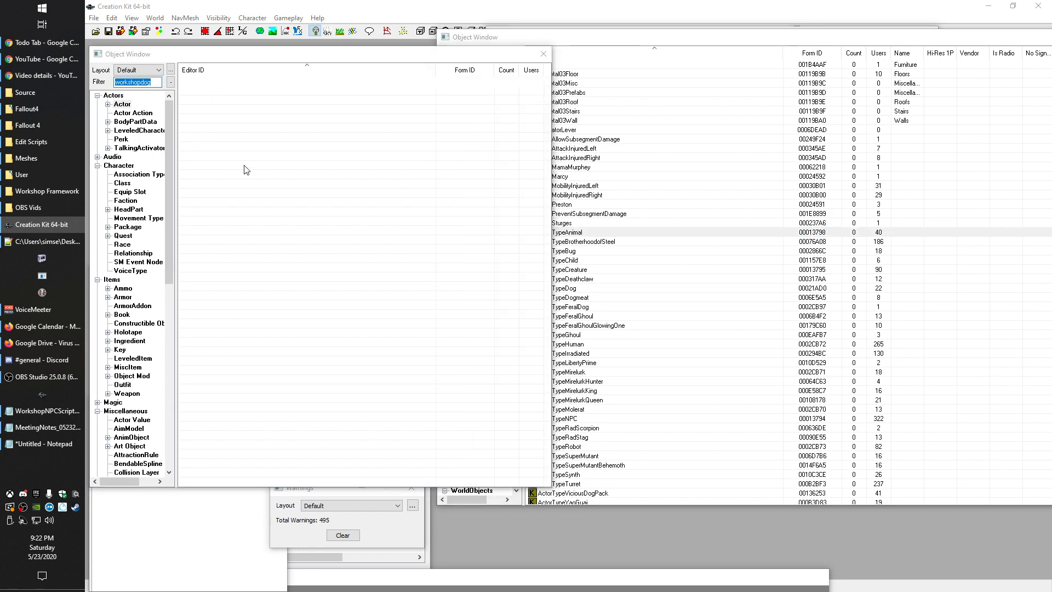
left_click(412, 140)
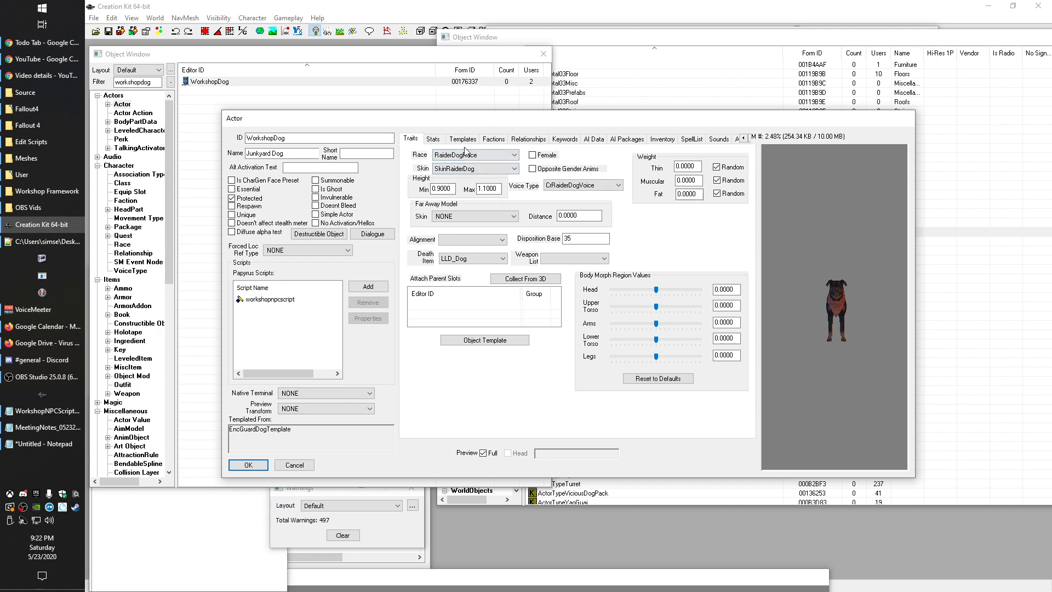
left_click_drag(407, 125, 376, 40)
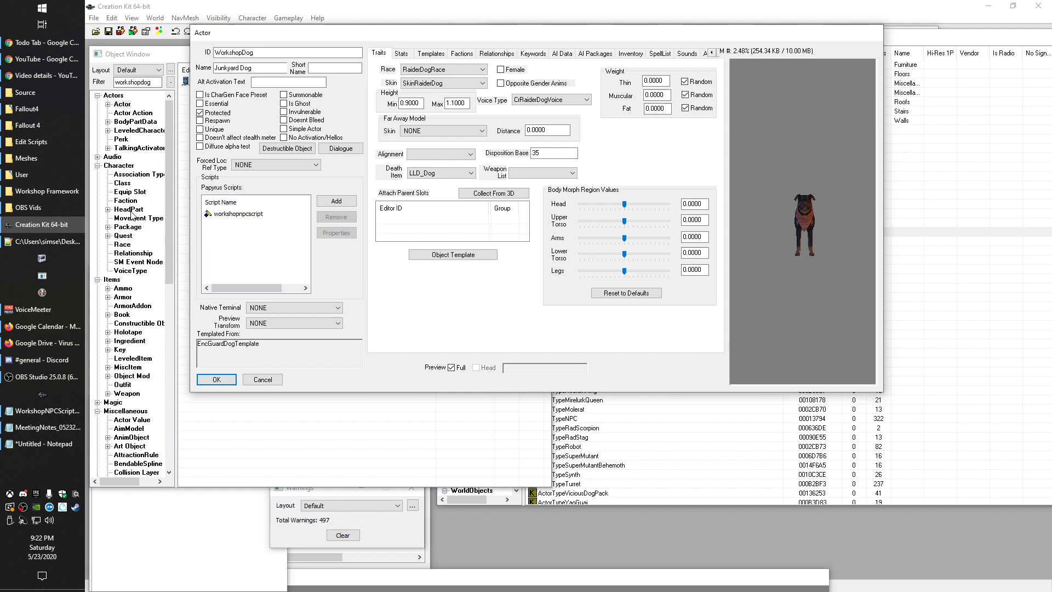
- List Race records filtered to 'dog' and select RaiderDogRace
left_click(122, 244)
left_click(133, 83)
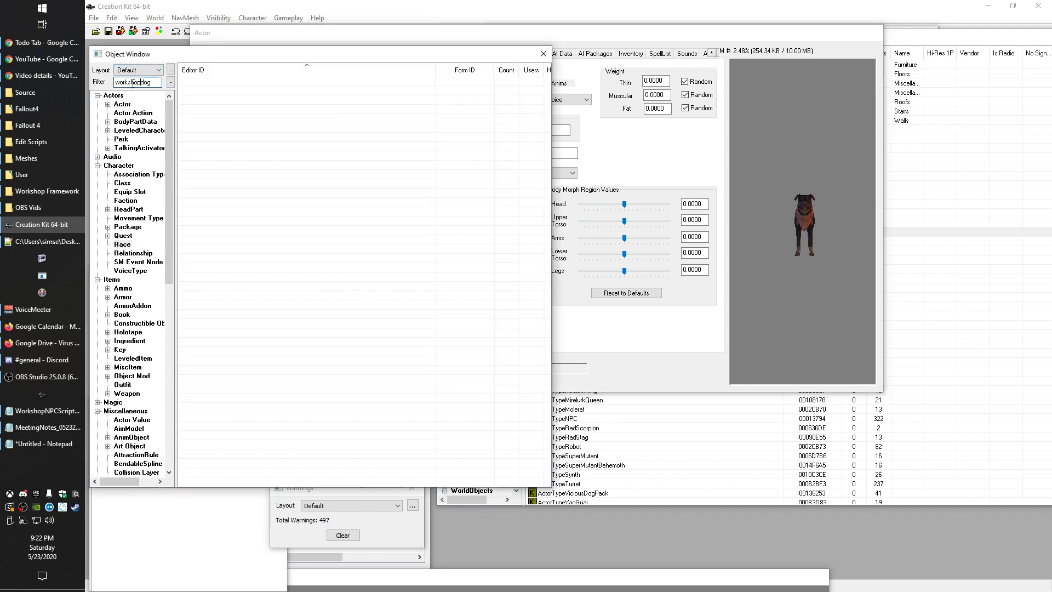
key("shift+Home")
key("BackSpace")
left_click(212, 92)
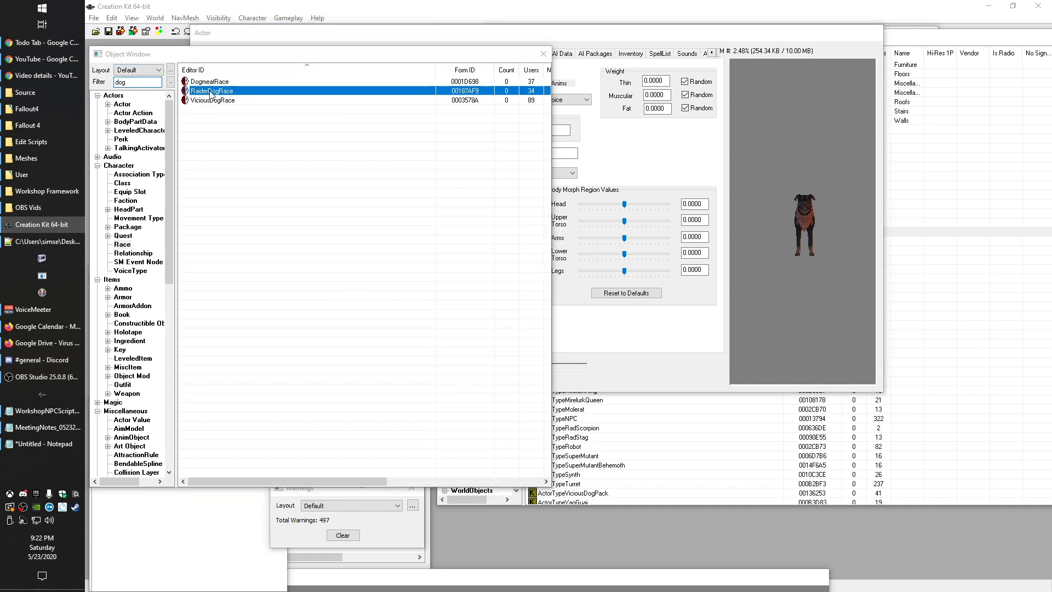
- Compare RaiderDogRace's General Data keywords with WorkshopDog and the keyword list
double_click(212, 93)
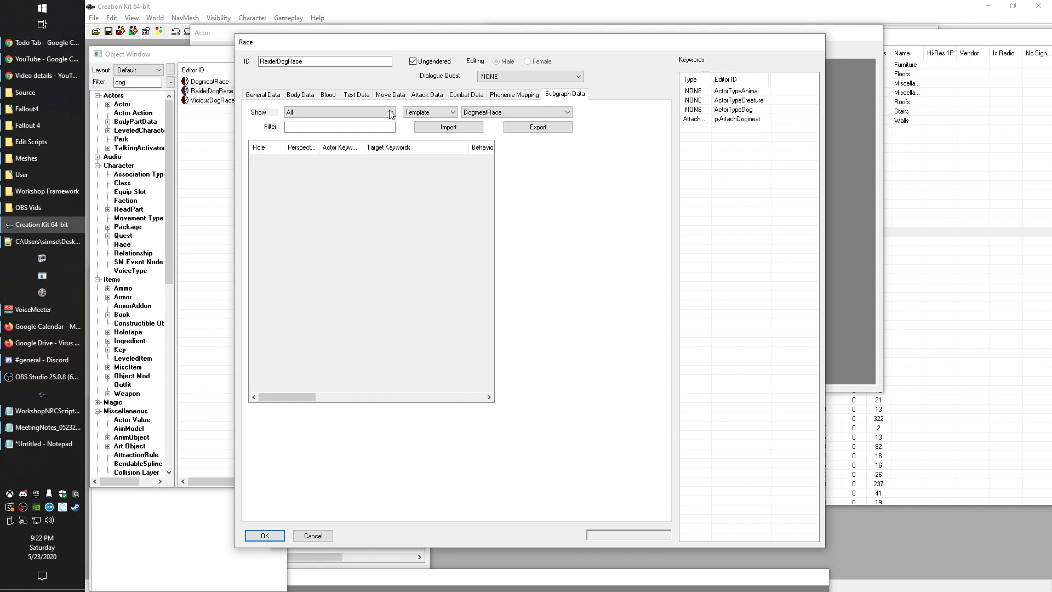
left_click(266, 96)
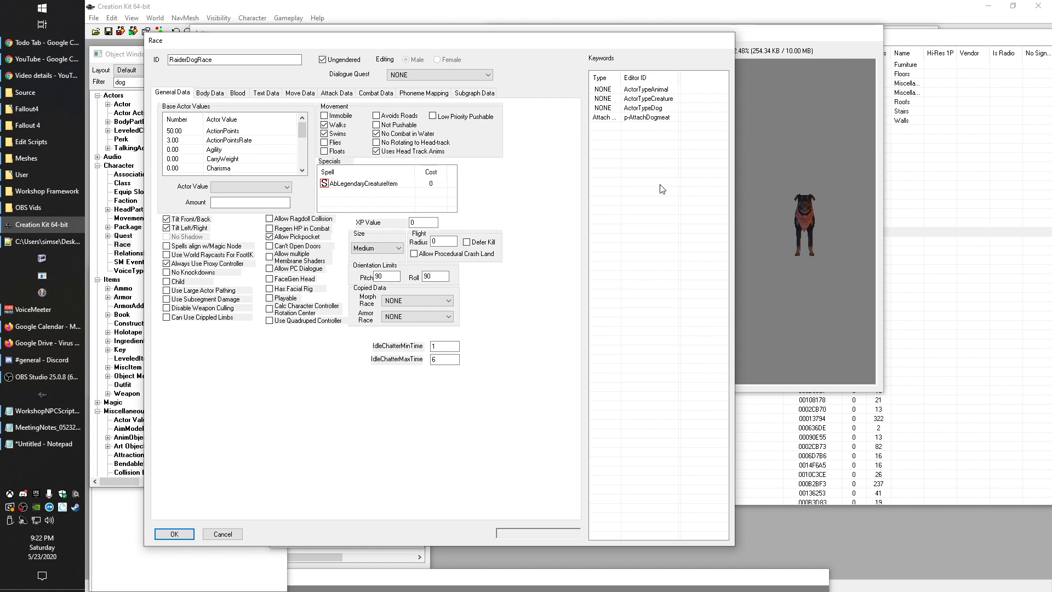
left_click(789, 44)
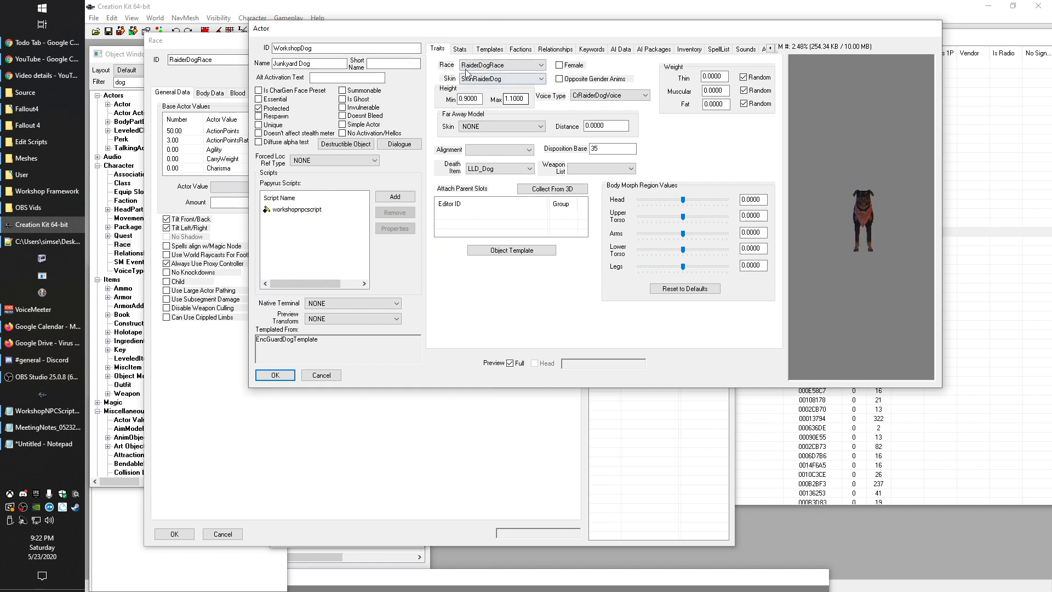
left_click_drag(213, 41, 272, 57)
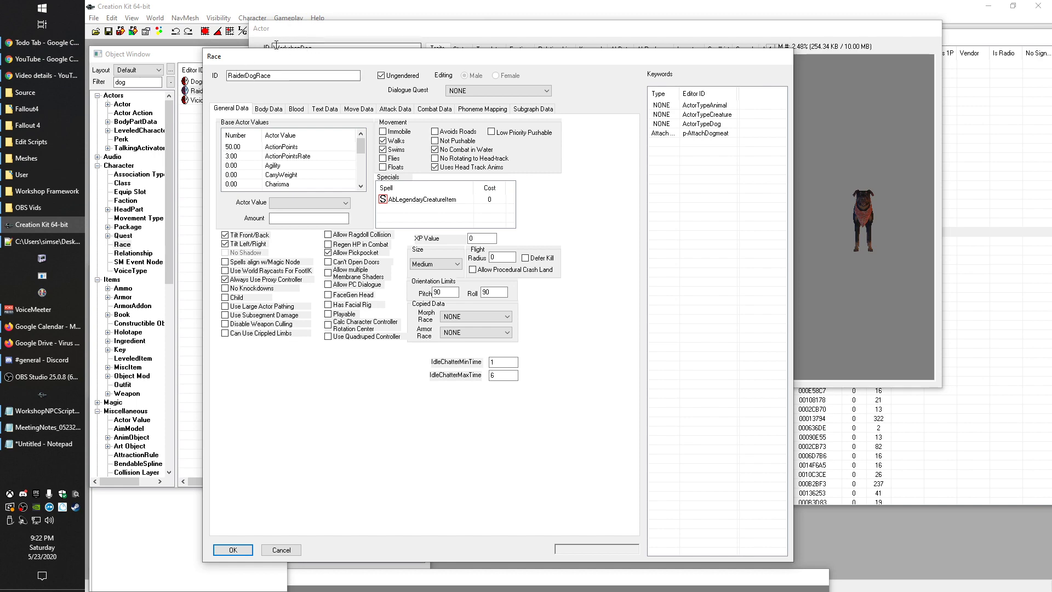
left_click(602, 32)
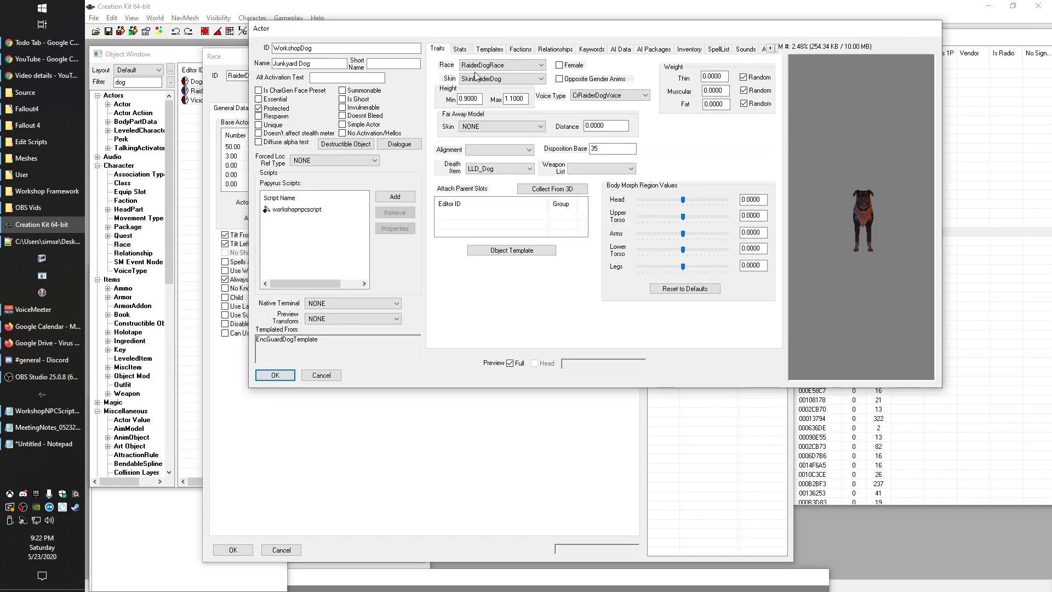
key("alt+Tab")
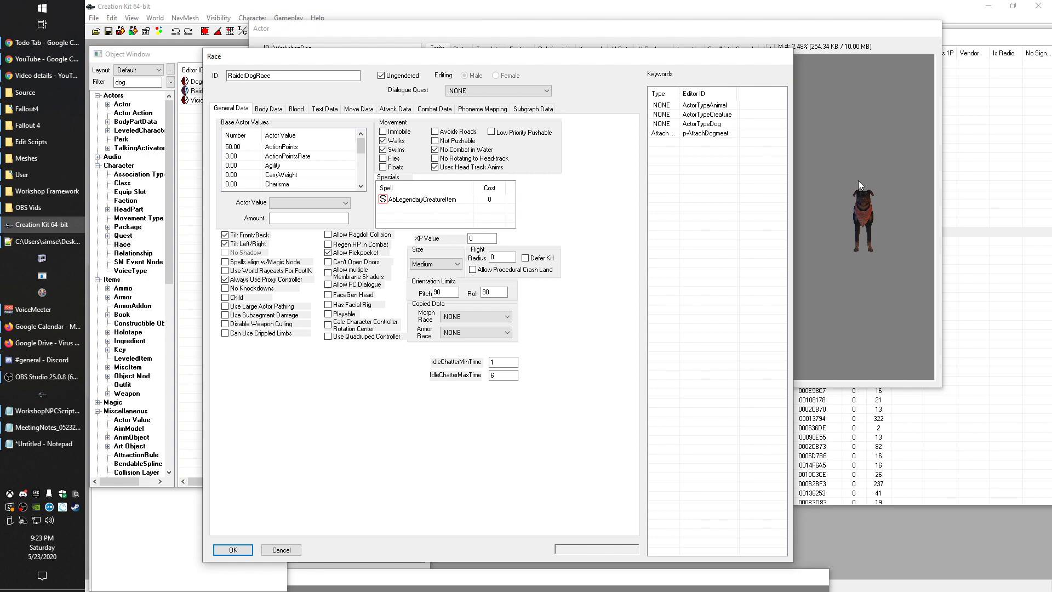
left_click_drag(407, 57, 355, 50)
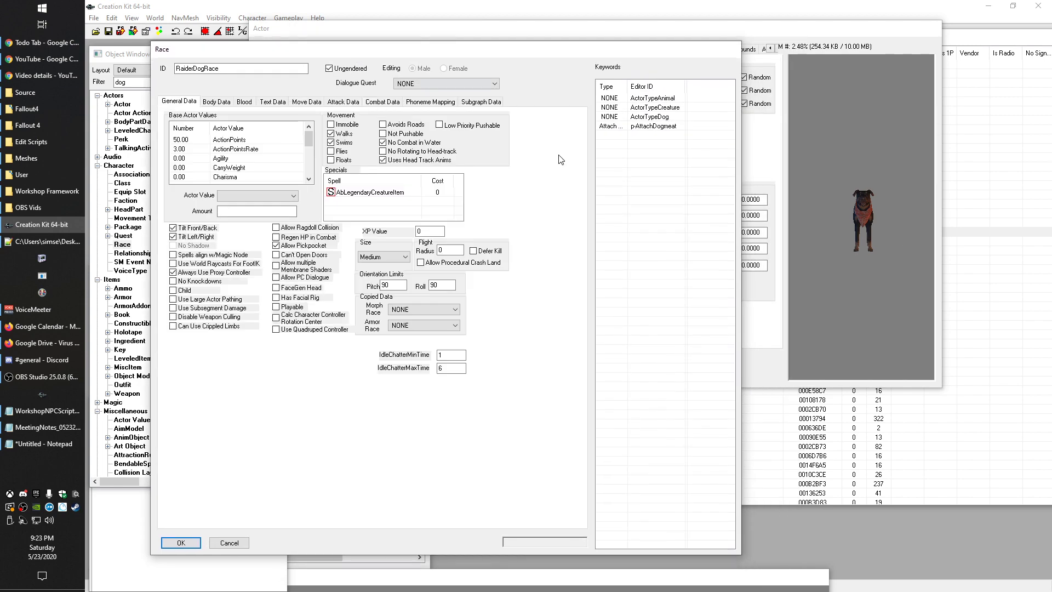
left_click(946, 457)
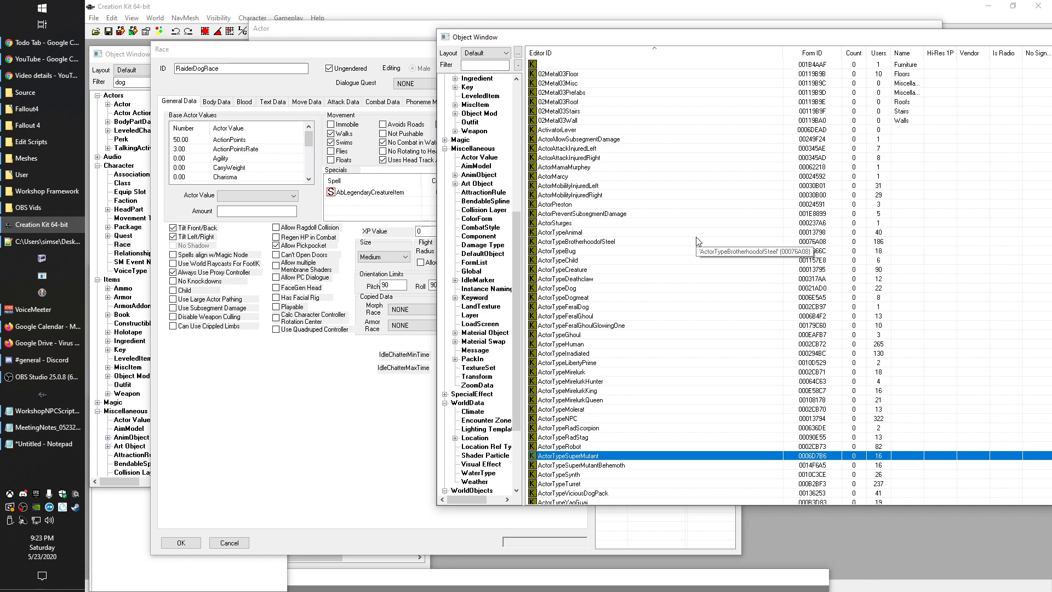
- Select ActorTypeAnimal in the keyword list, then close RaiderDogRace without saving
left_click(311, 457)
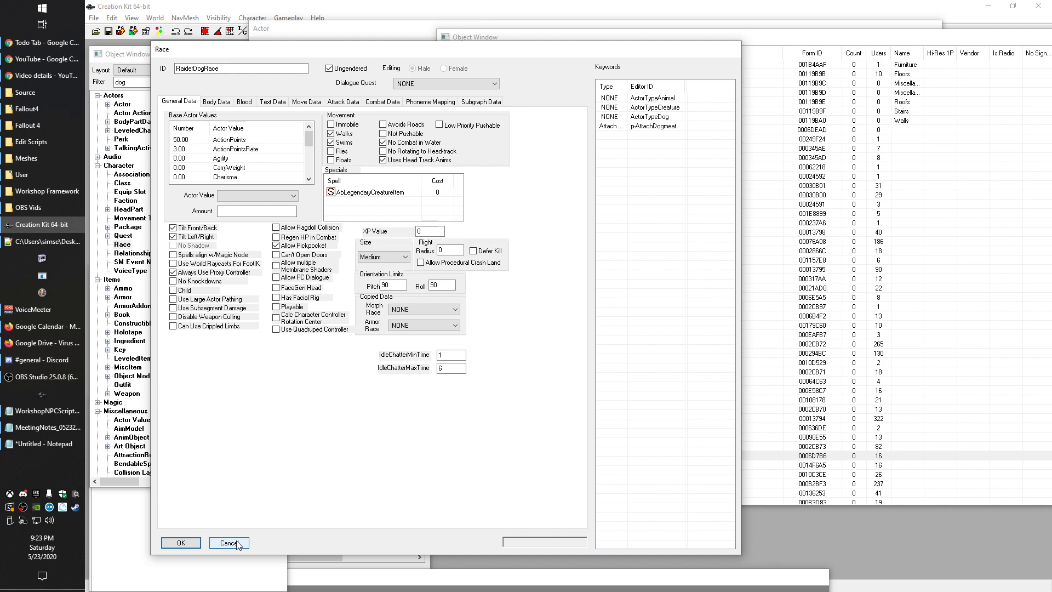
left_click(969, 327)
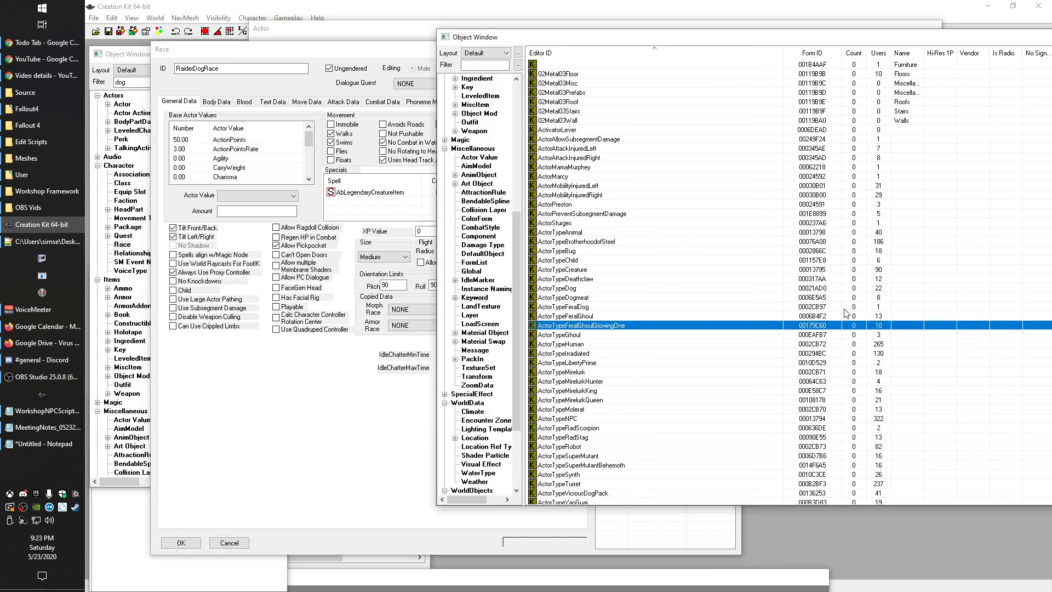
left_click(565, 235)
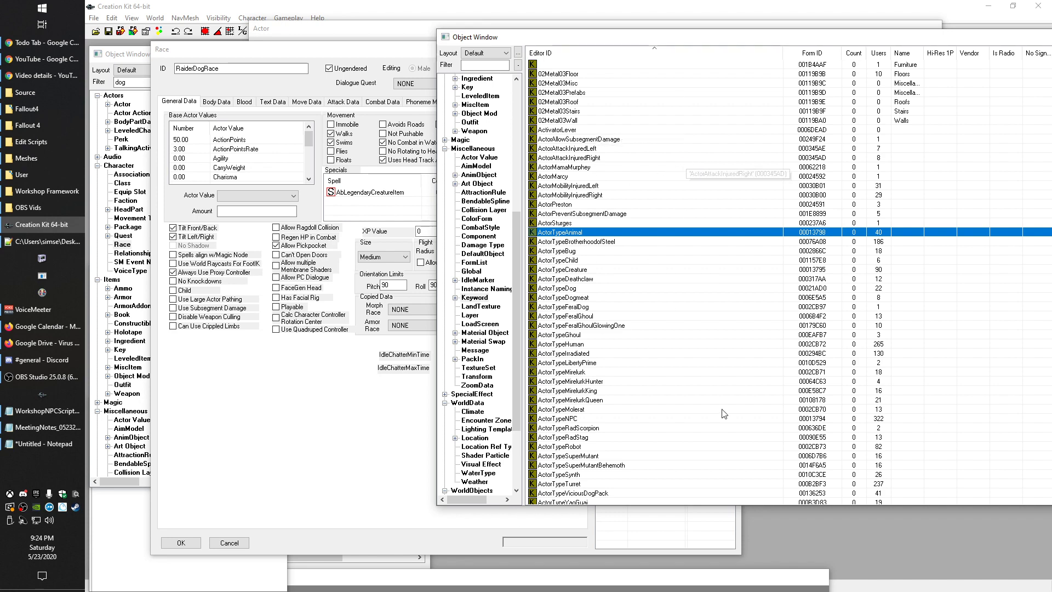
left_click(228, 544)
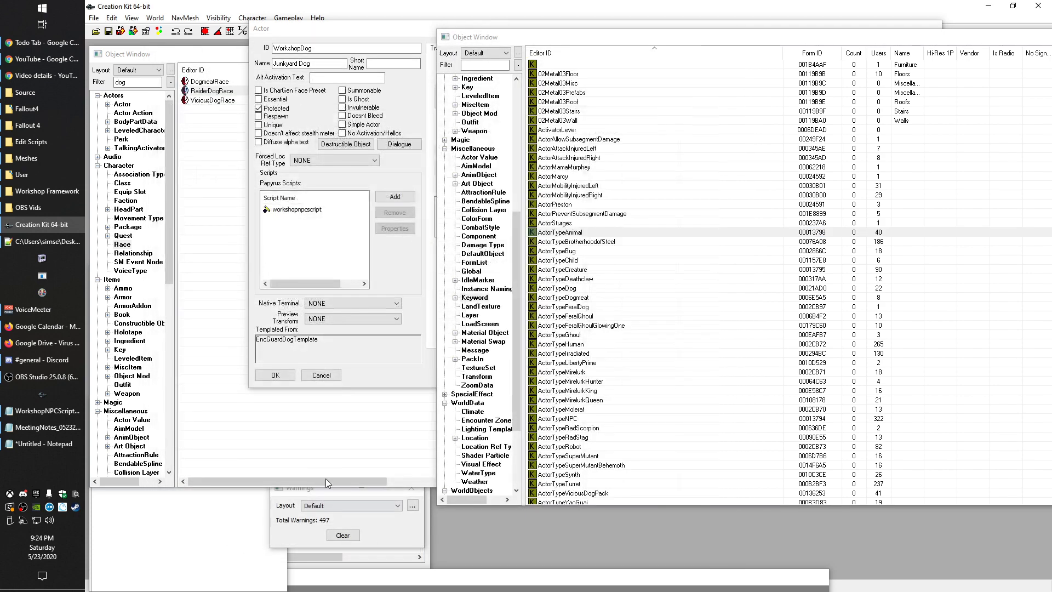
- Cancel the WorkshopDog Actor dialog without saving
left_click(322, 376)
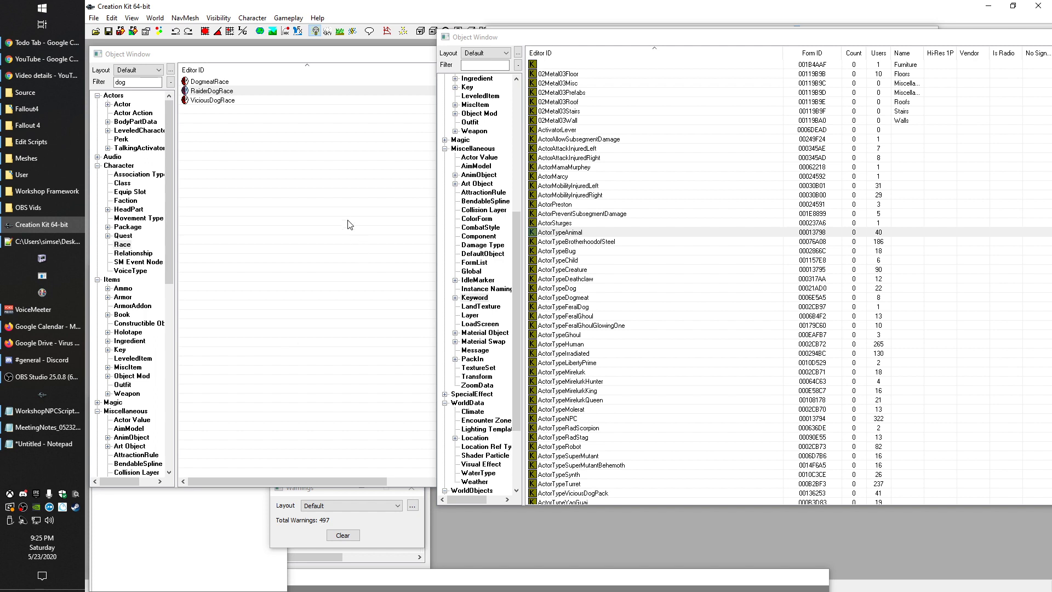
- Filter the keyword list's Editor IDs by 'objecttype'
left_click(487, 66)
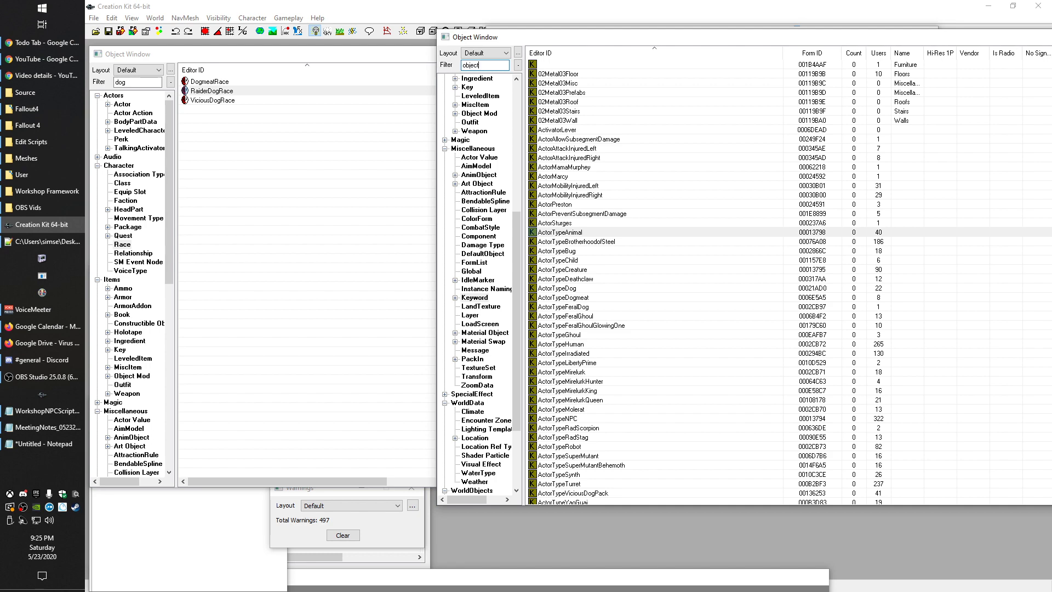
type("objectre")
key("BackSpace")
key("BackSpace")
type("type")
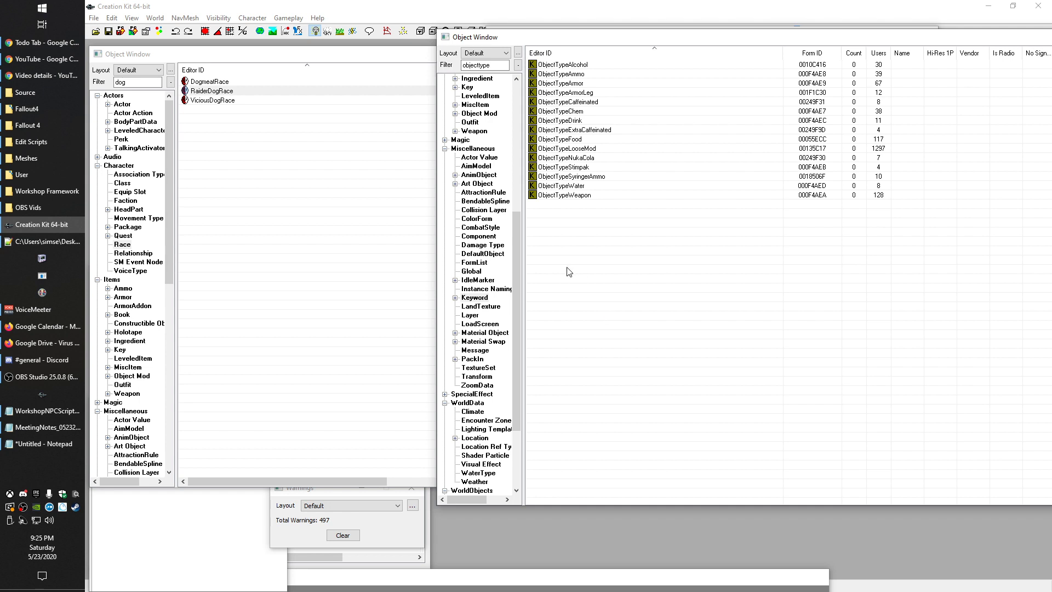
- Select ObjectTypeNukaCola, clear the selection, and bring the keyword list back in front
left_click(575, 158)
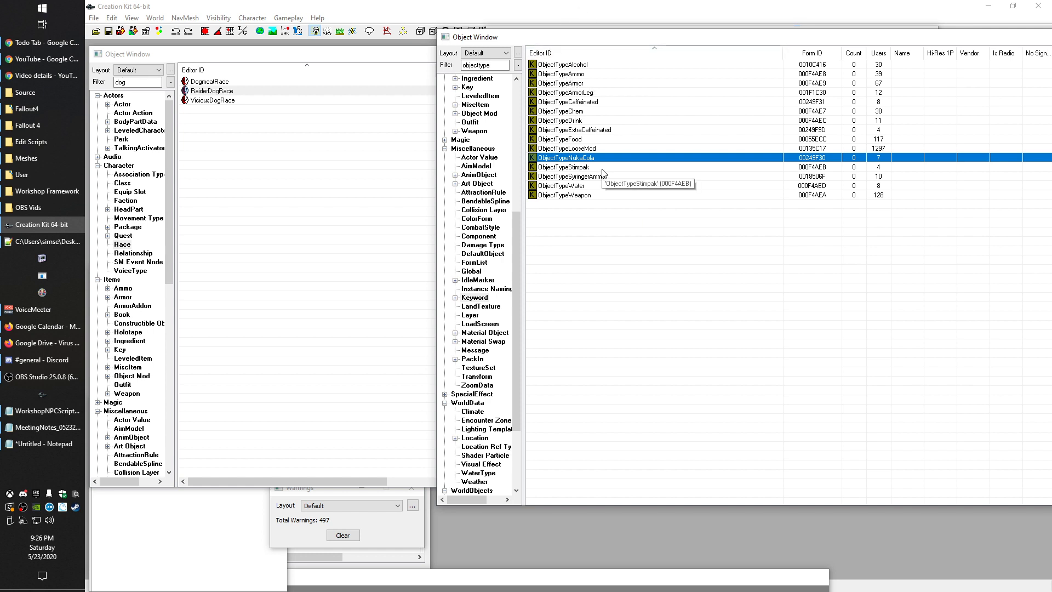
left_click(615, 257)
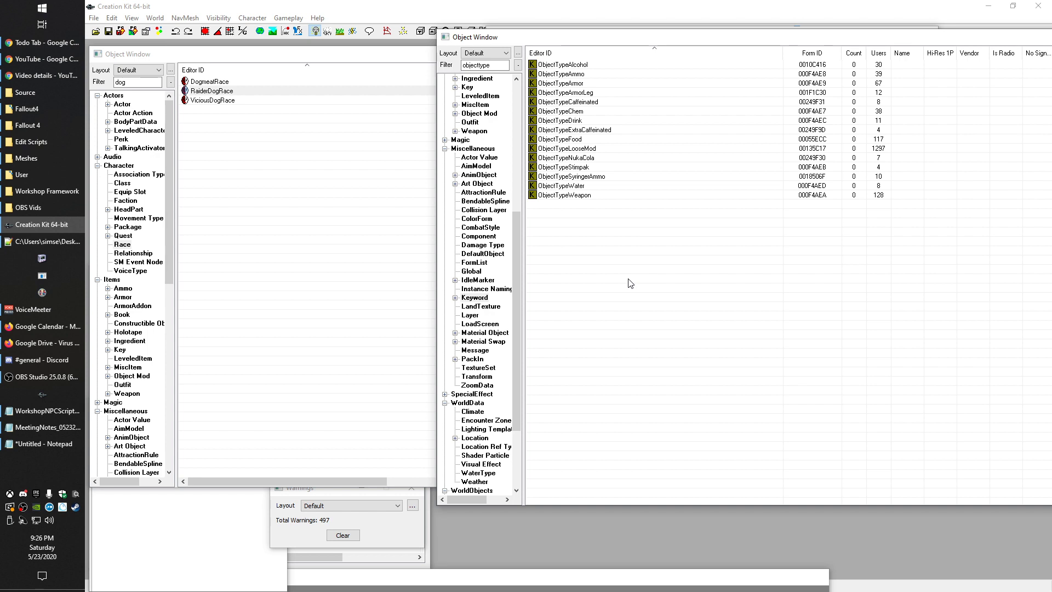
left_click(276, 197)
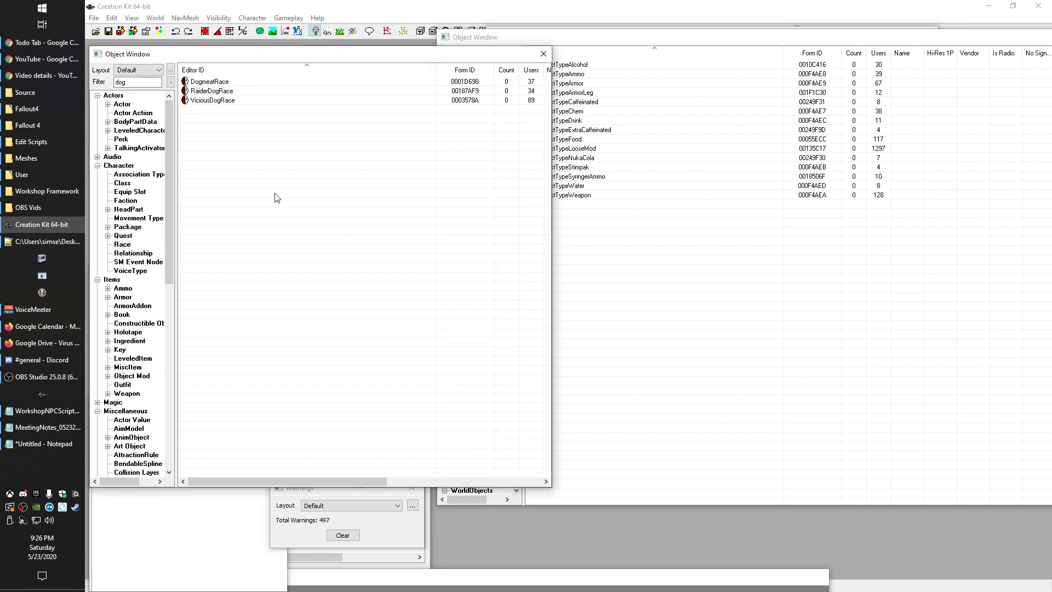
left_click(685, 321)
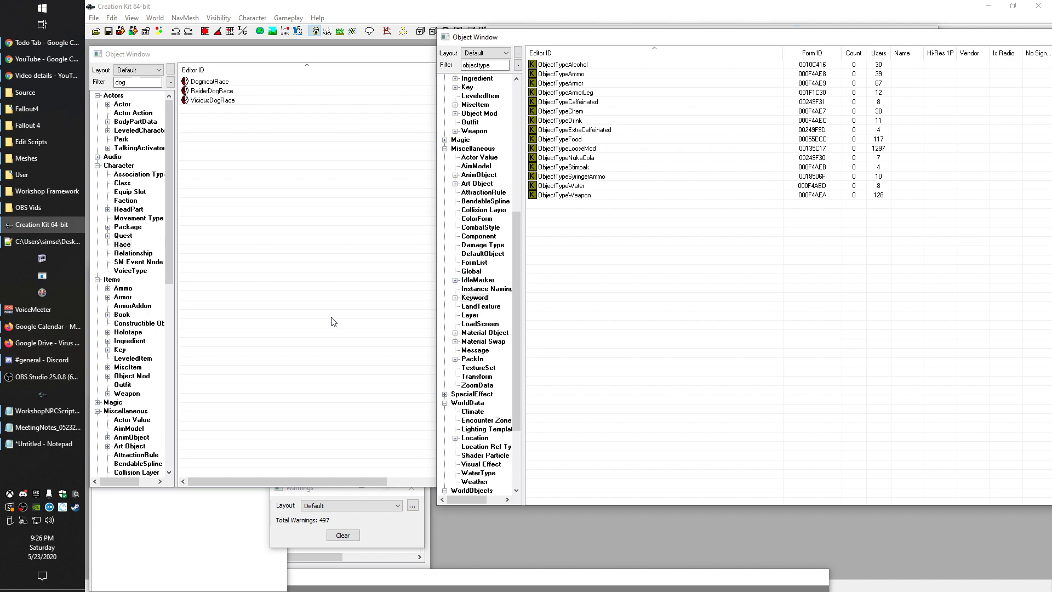
- Clear the 'objecttype' filter and select the AnimArchetypeConfident and AnimArchetypeElderly keywords
double_click(475, 65)
key("BackSpace")
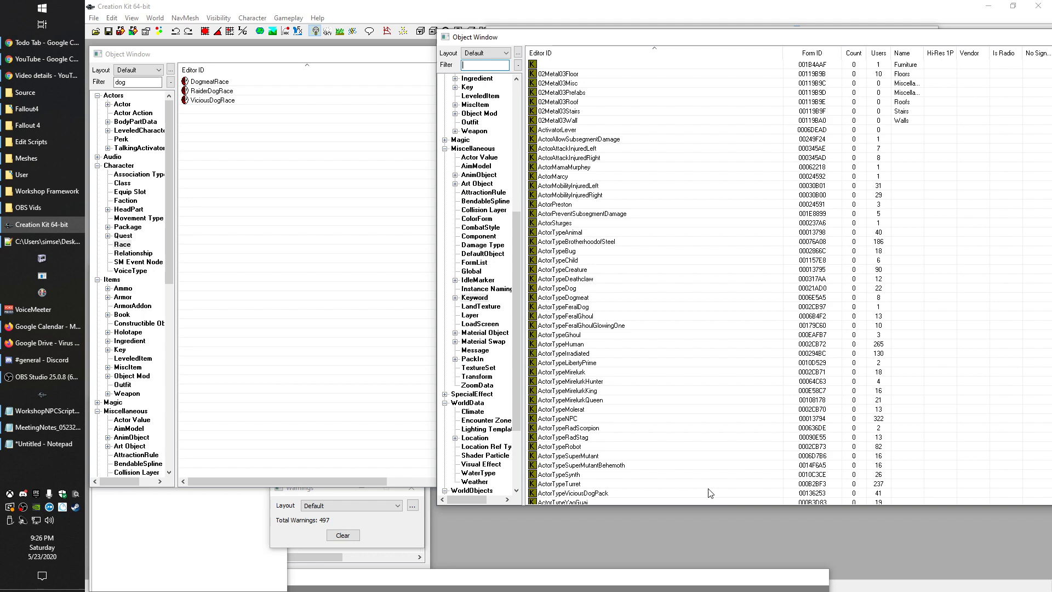
scroll(647, 303, "down", 9)
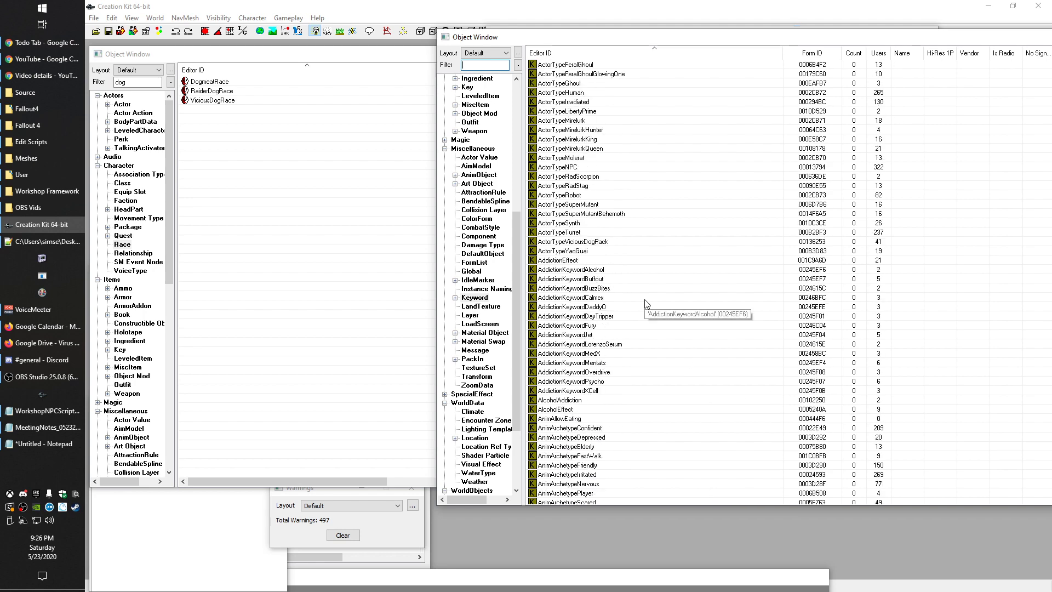
scroll(647, 303, "down", 16)
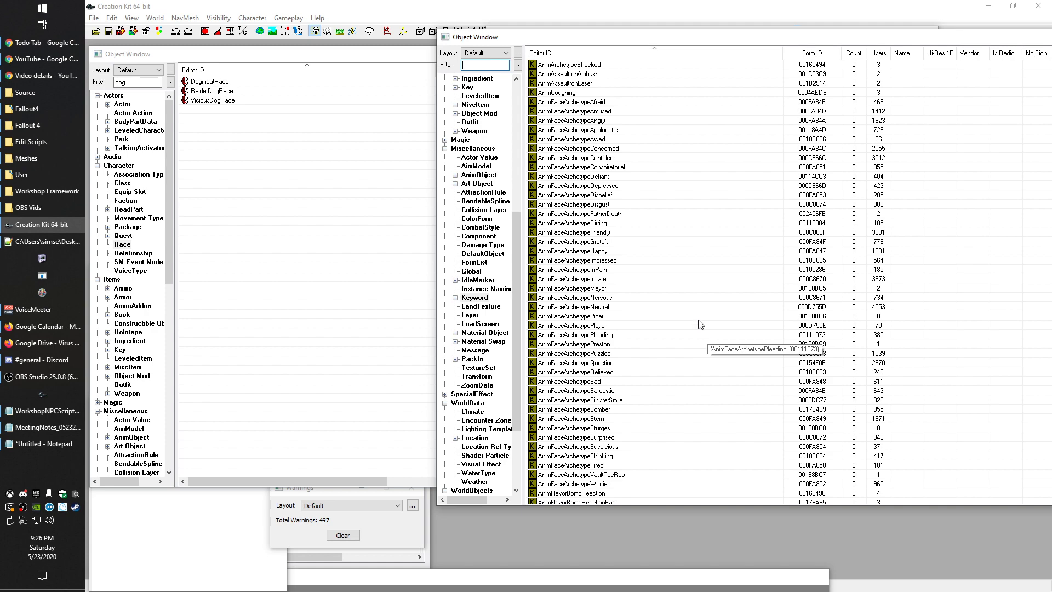
scroll(700, 438, "down", 7)
scroll(698, 442, "up", 13)
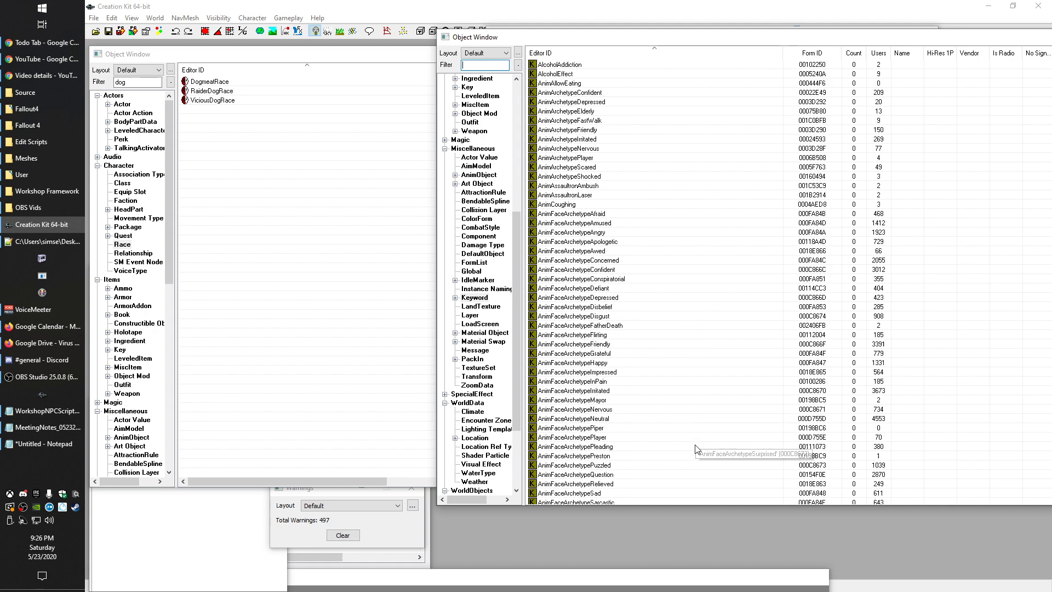
left_click(603, 149)
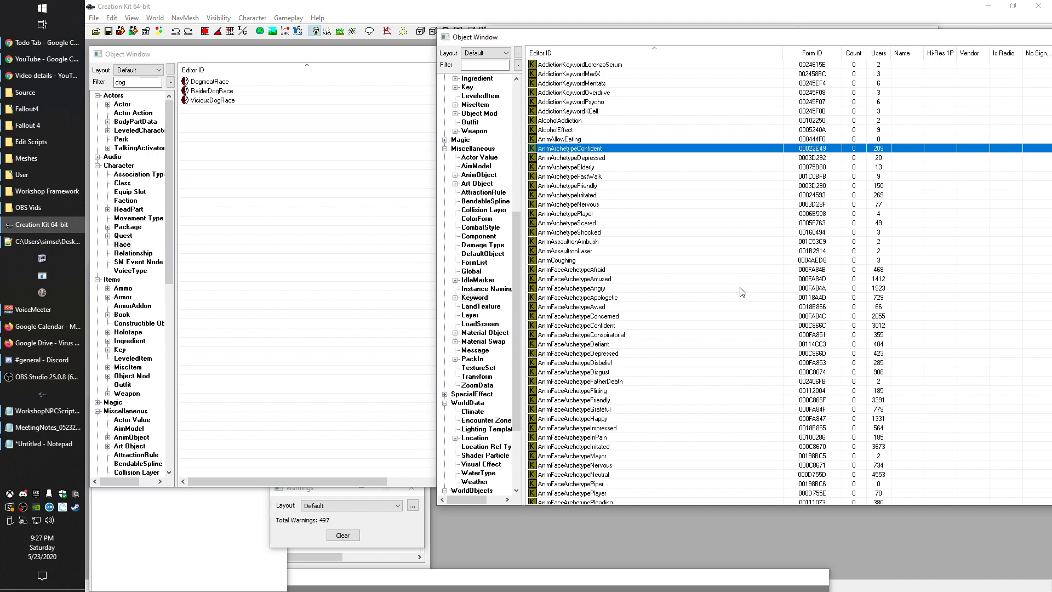
left_click(631, 167)
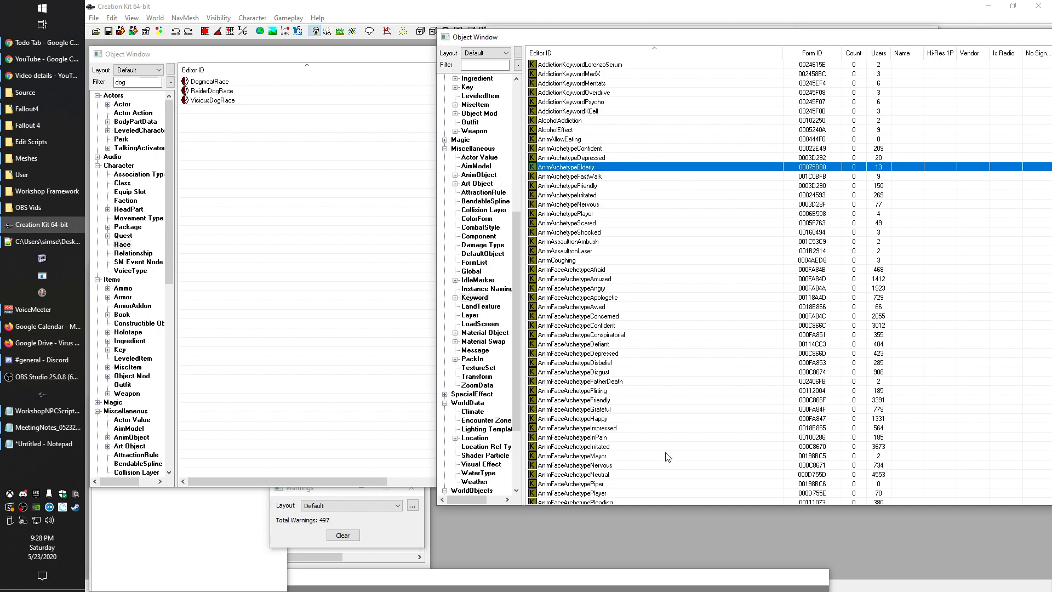
- Scroll the keyword list past AnimFace entries to AnimFurn keywords like AnimFurnWallTerminal
scroll(678, 305, "down", 7)
scroll(680, 307, "down", 20)
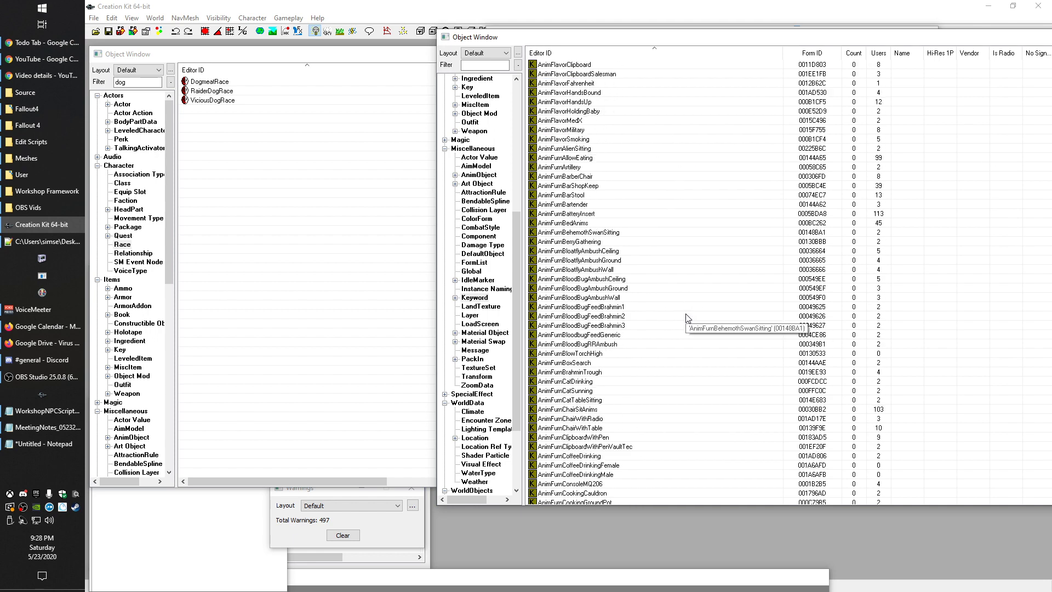
scroll(690, 329, "down", 20)
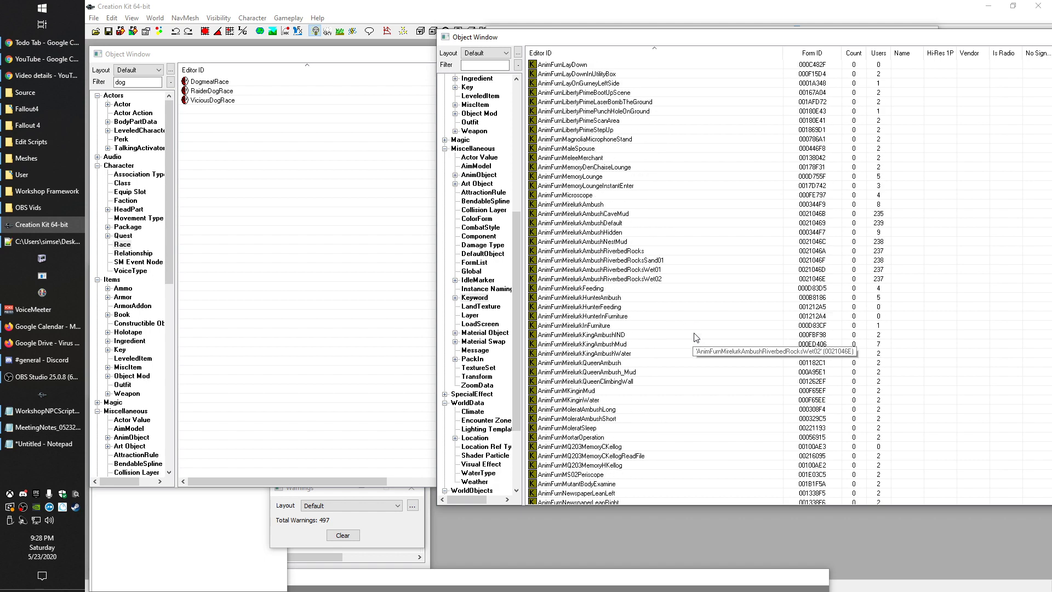
scroll(701, 360, "down", 11)
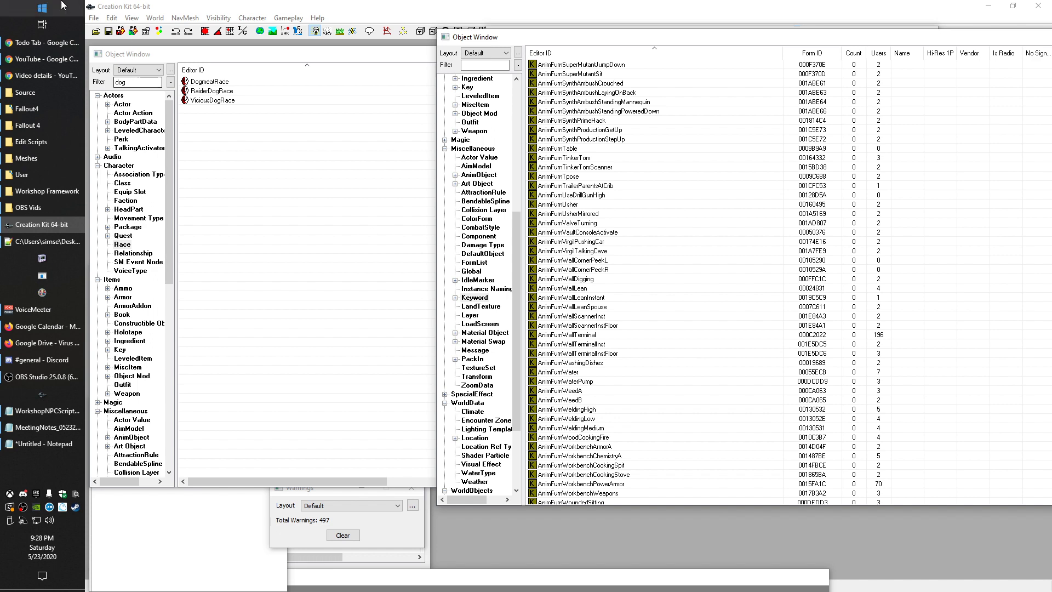
- Show SM Event Node records and clear the 'dog' filter
left_click(130, 270)
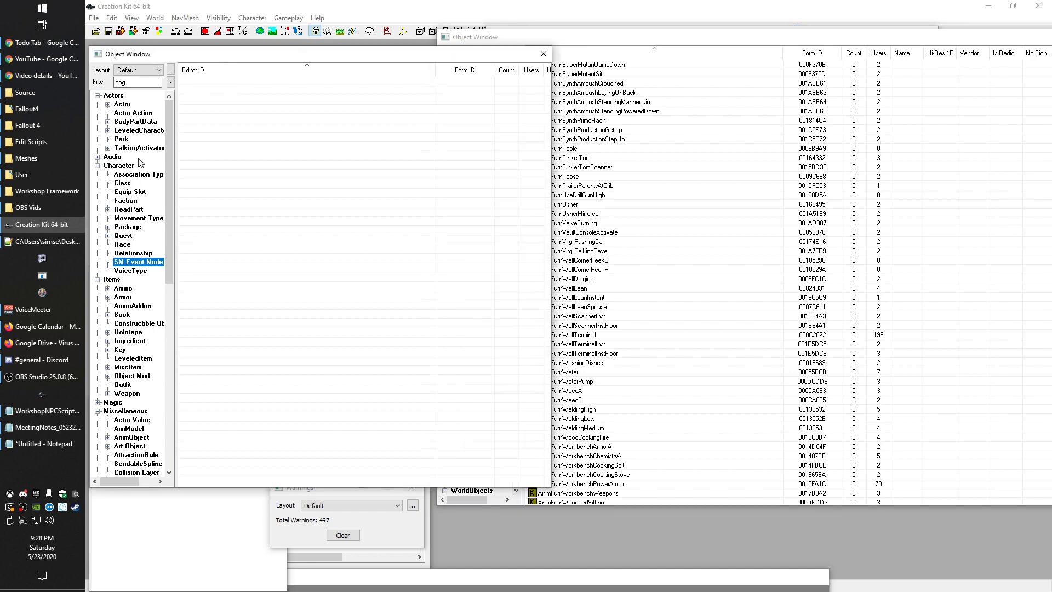
double_click(132, 82)
key("BackSpace")
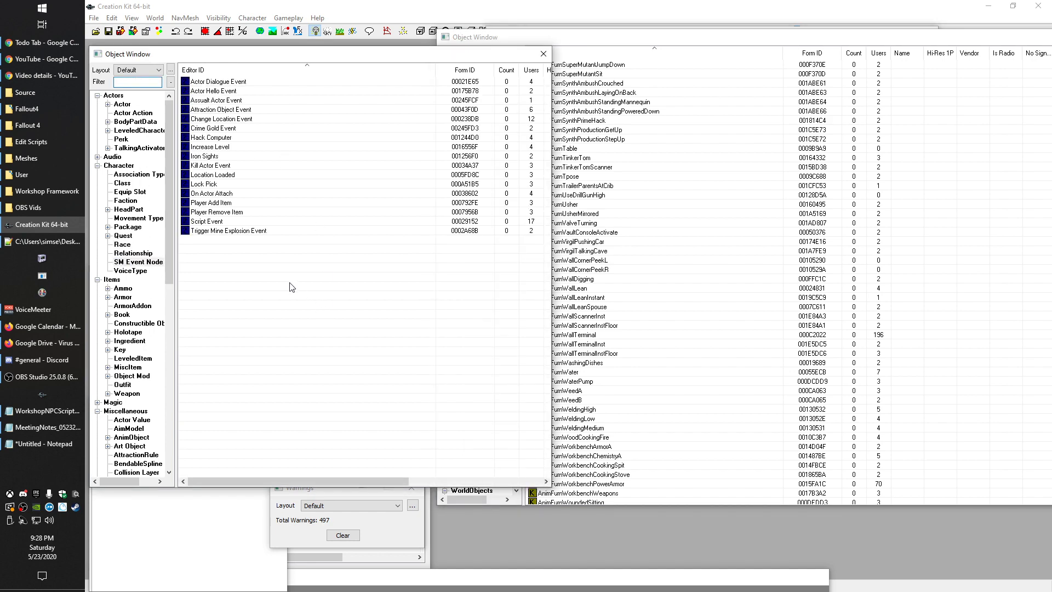
- Open the Script Event tree and review WorkshopAttackNode and WorkshopRaiderAttack01 conditions
double_click(207, 221)
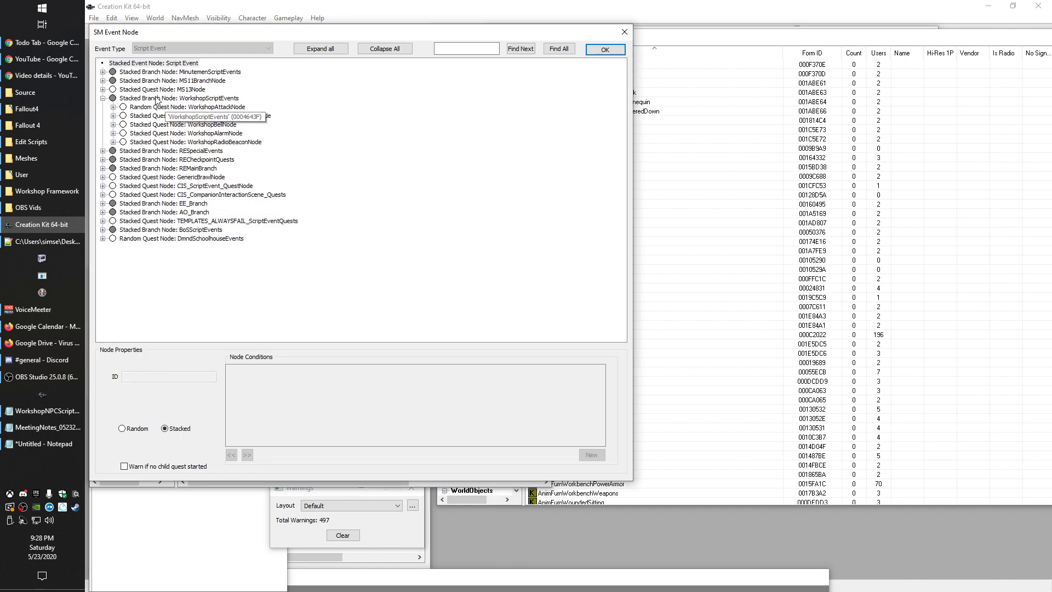
left_click(113, 107)
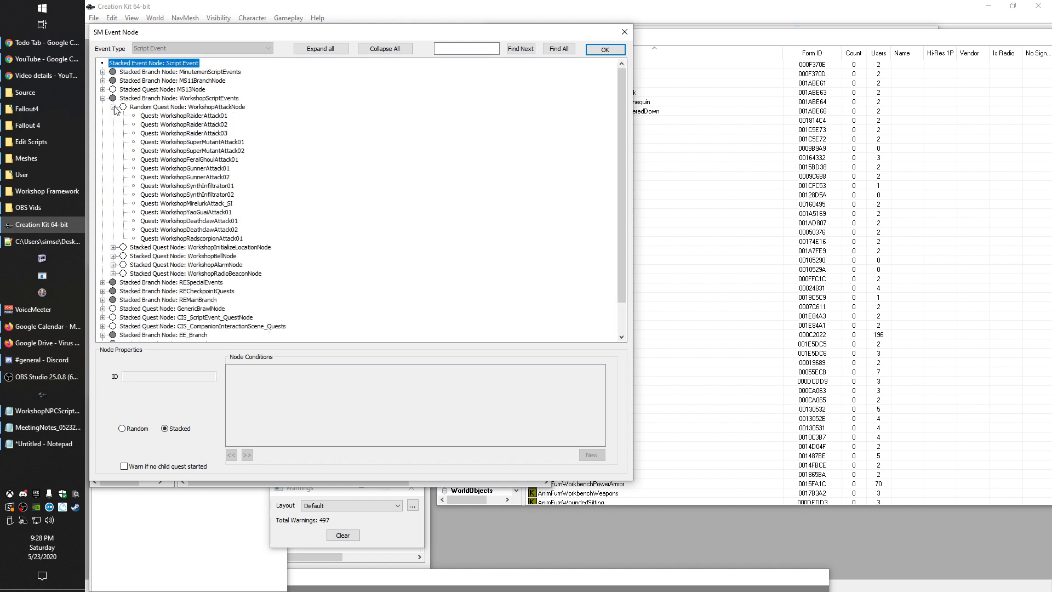
left_click(185, 115)
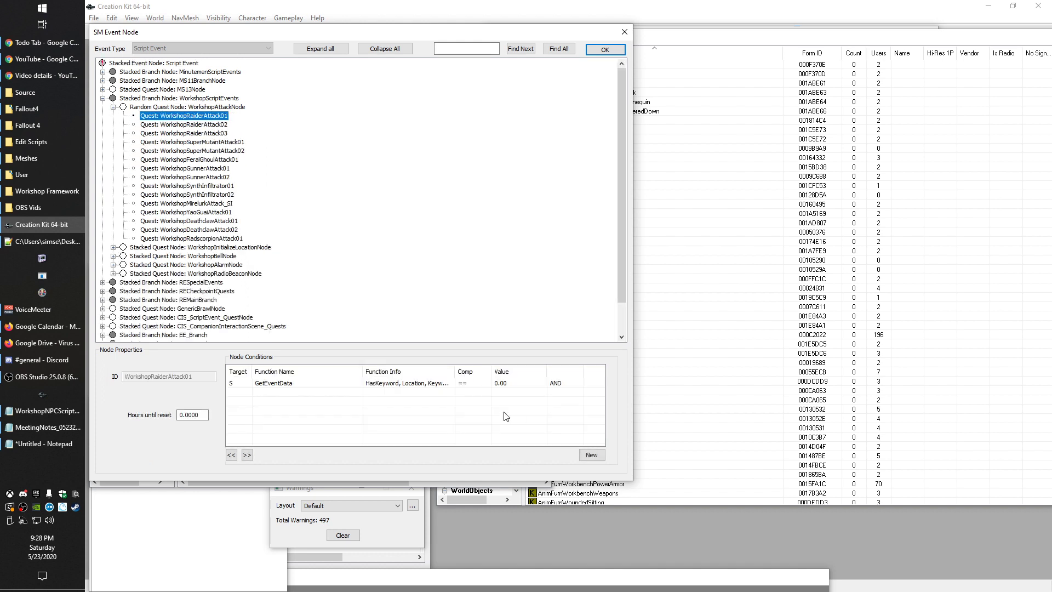
left_click(190, 107)
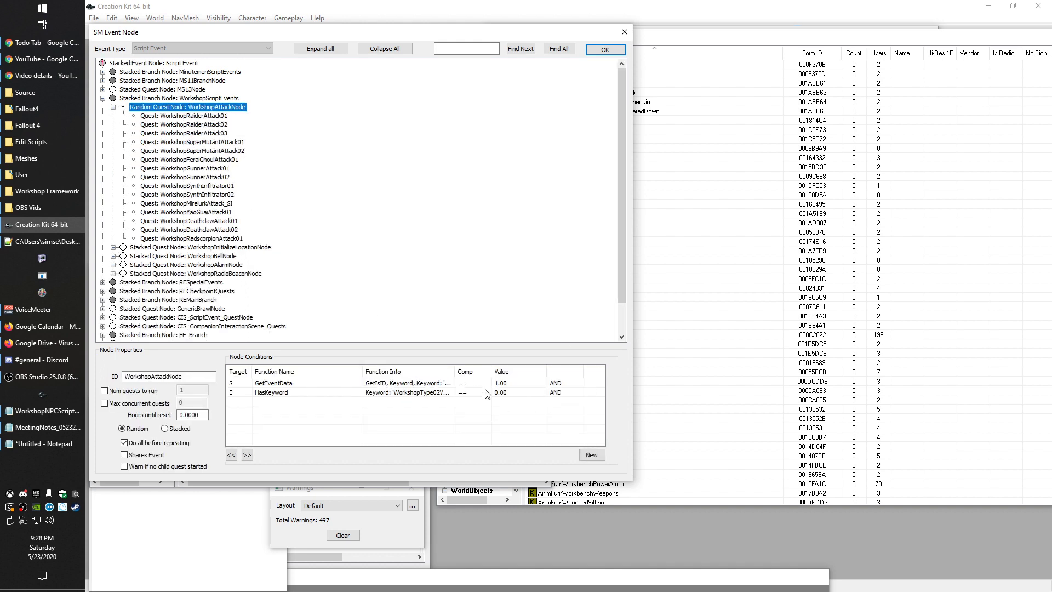
left_click_drag(455, 371, 555, 364)
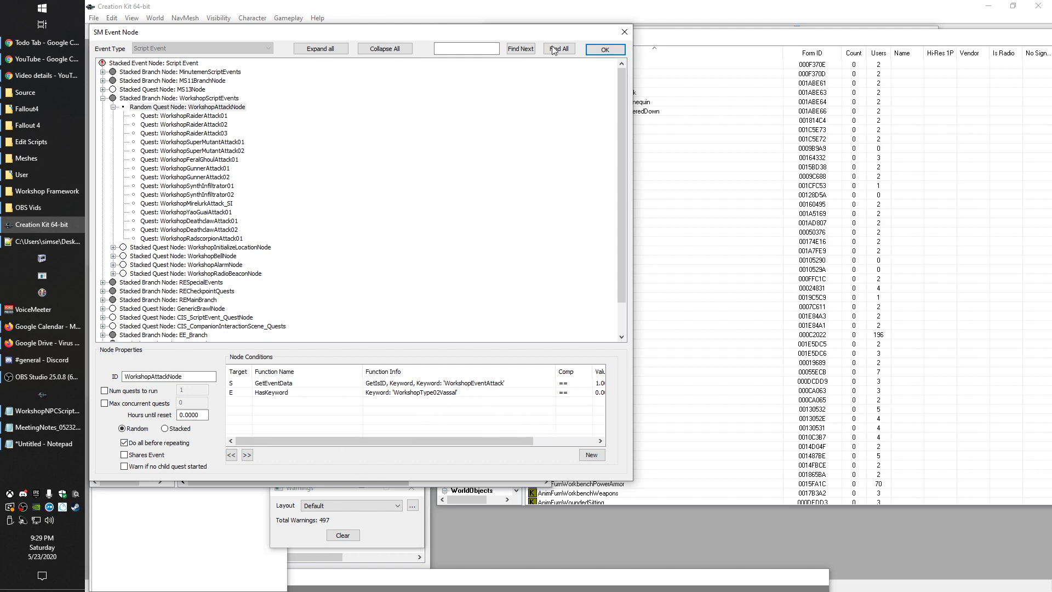
left_click(628, 32)
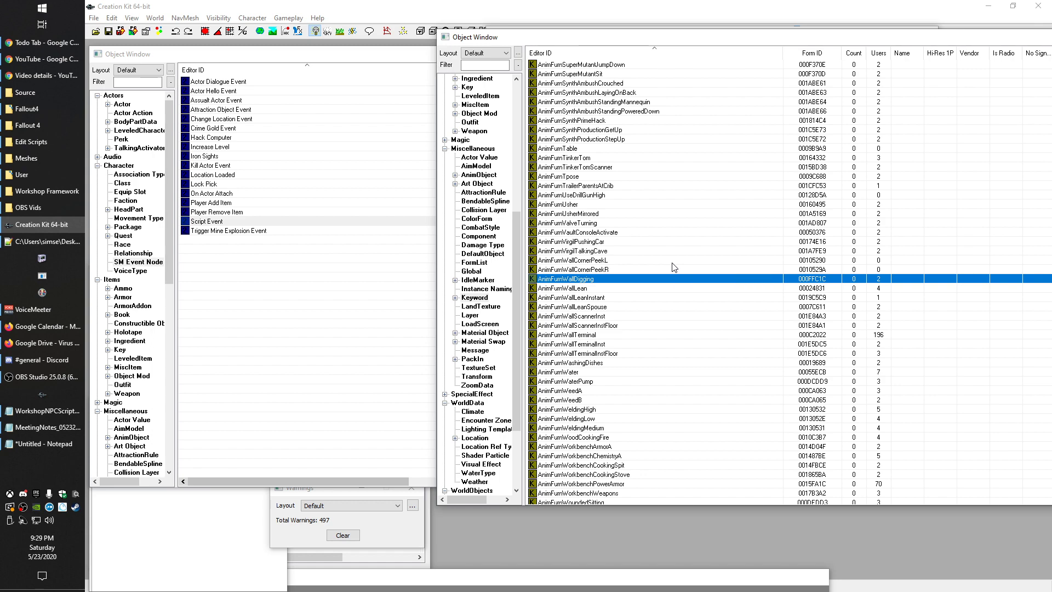
- Scroll the keyword list to AnimFurn entries like AnimFurnMirelurkAmbush and AnimFurnNPC1
scroll(696, 339, "down", 20)
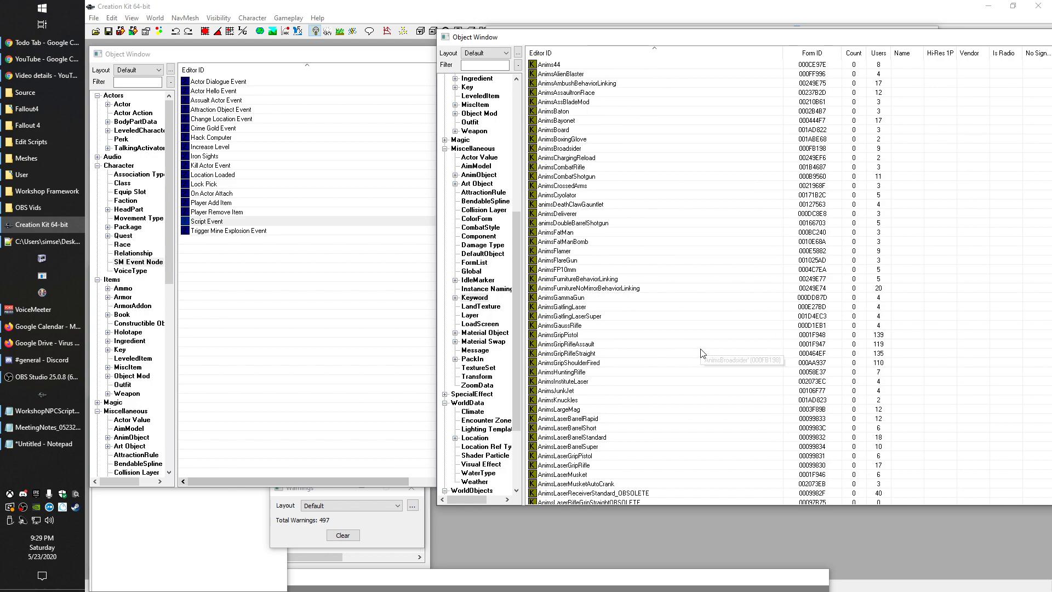
scroll(702, 357, "up", 20)
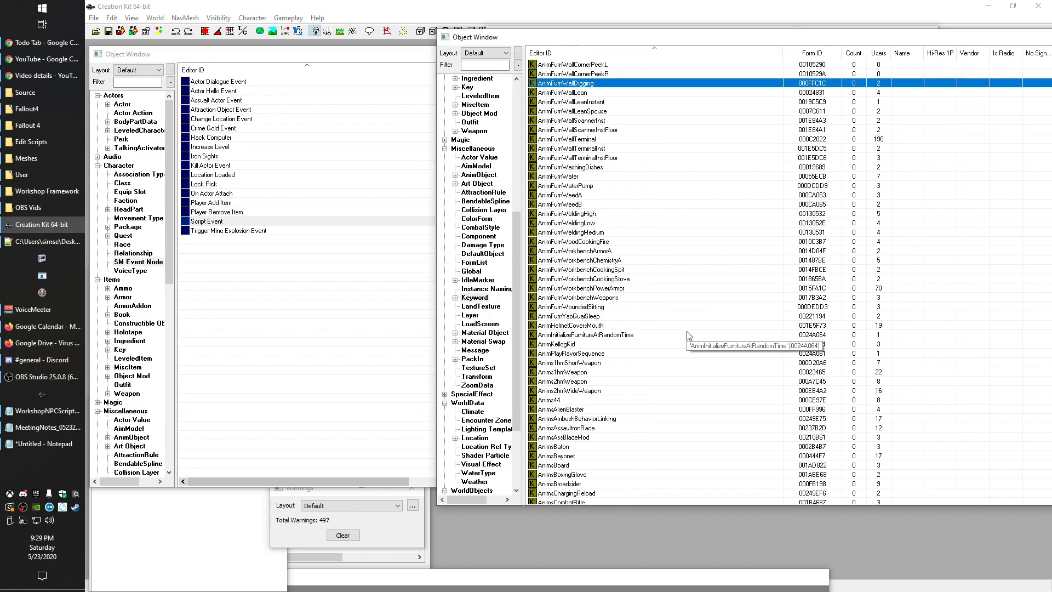
scroll(634, 201, "up", 15)
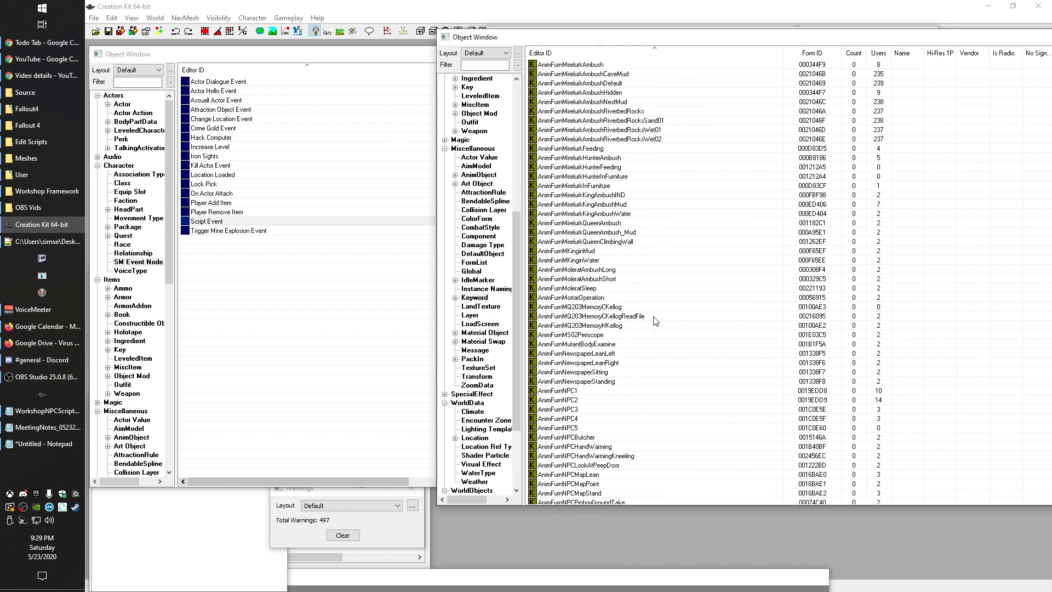
- Create a new blank keyword and move its form to the top of the screen, uncovering the keyword list
right_click(642, 205)
left_click(650, 210)
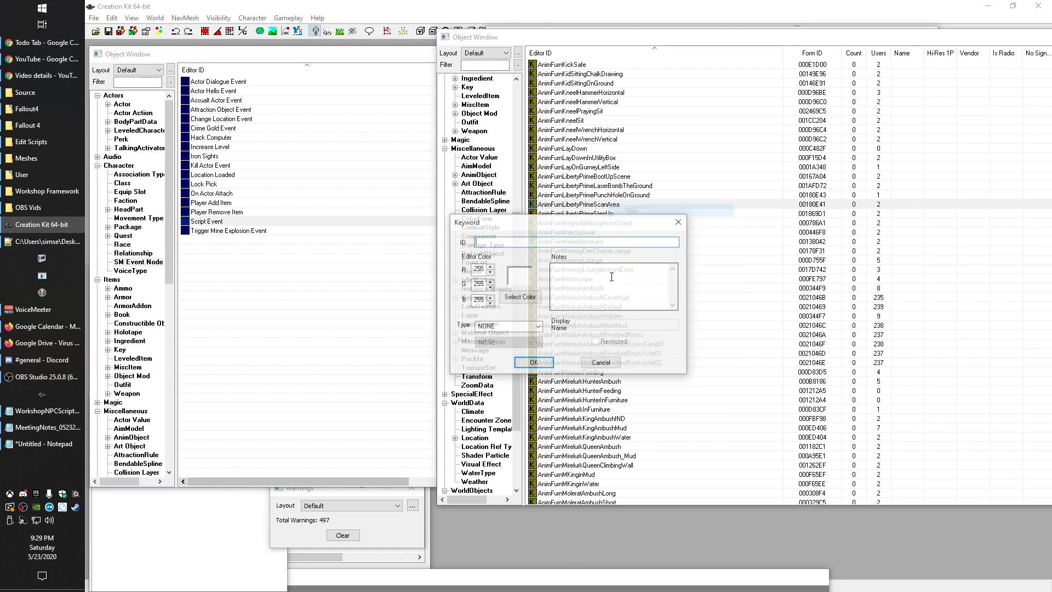
left_click_drag(557, 222, 446, 41)
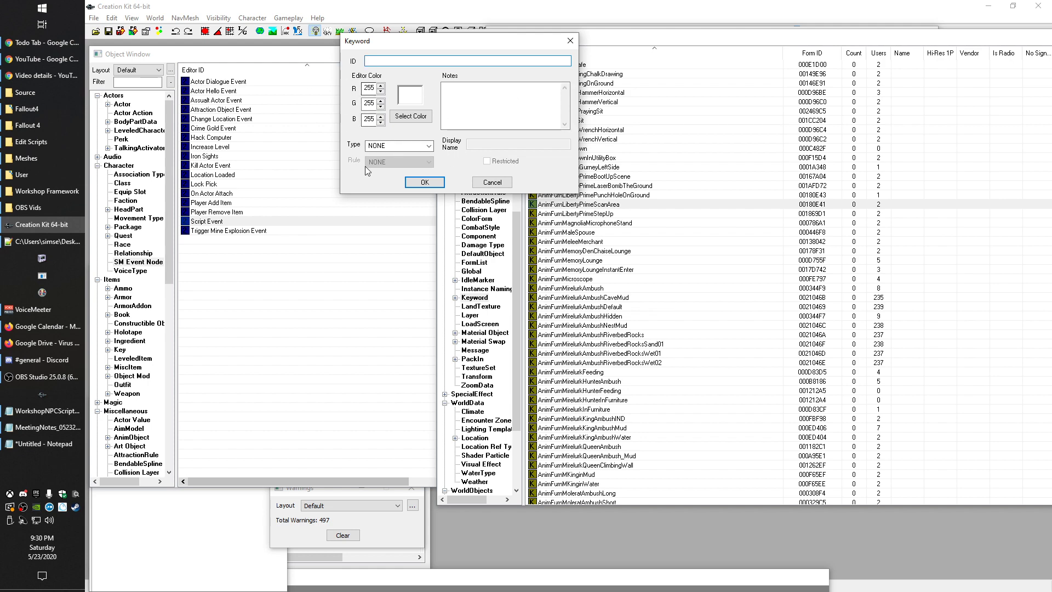
- Browse the new keyword's Type dropdown list without changing it from NONE
left_click(430, 146)
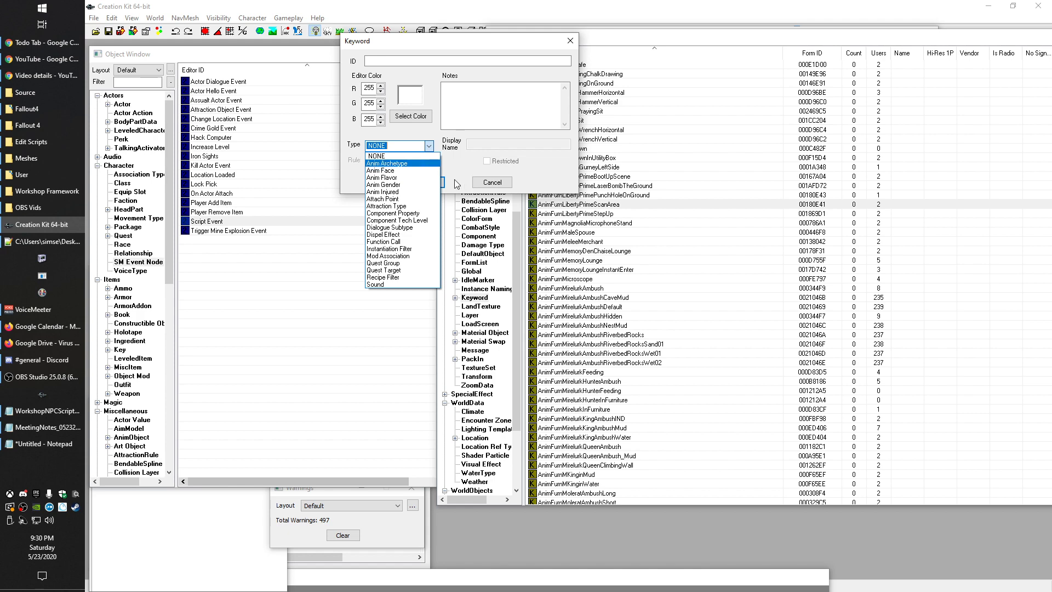
left_click(728, 228)
left_click(422, 146)
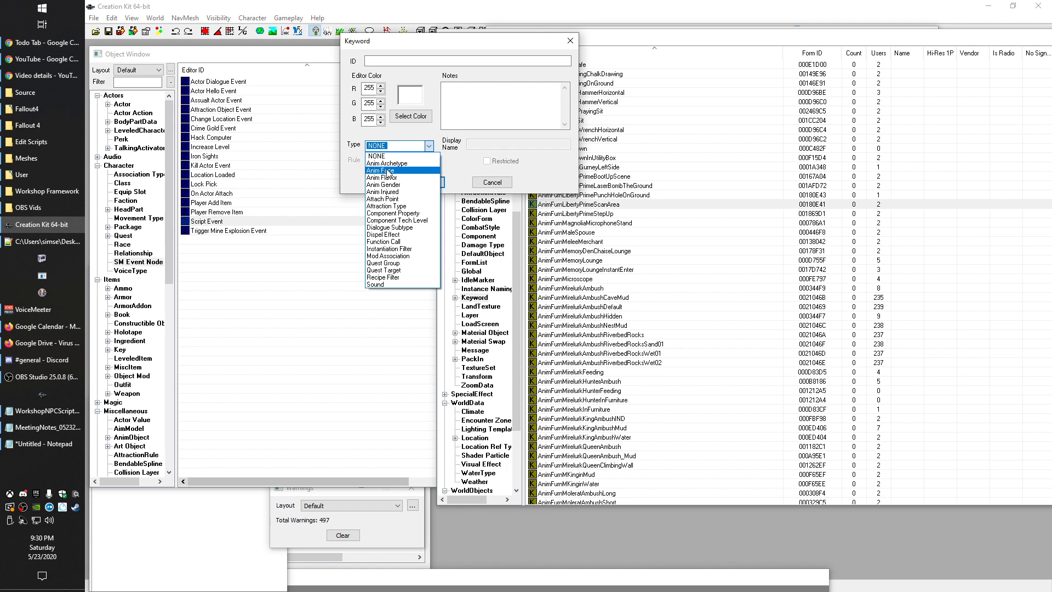
- Scroll the keyword list to the top and inspect AnimFaceArchetypeAfraid, cancelling without changes
left_click(538, 172)
left_click(612, 299)
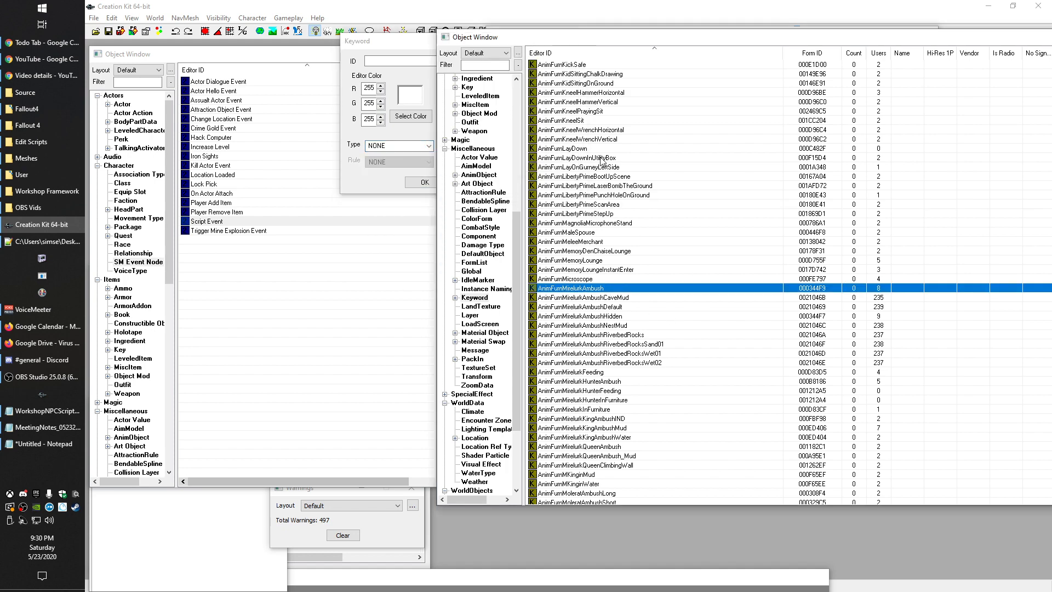
scroll(630, 323, "up", 20)
scroll(649, 342, "up", 20)
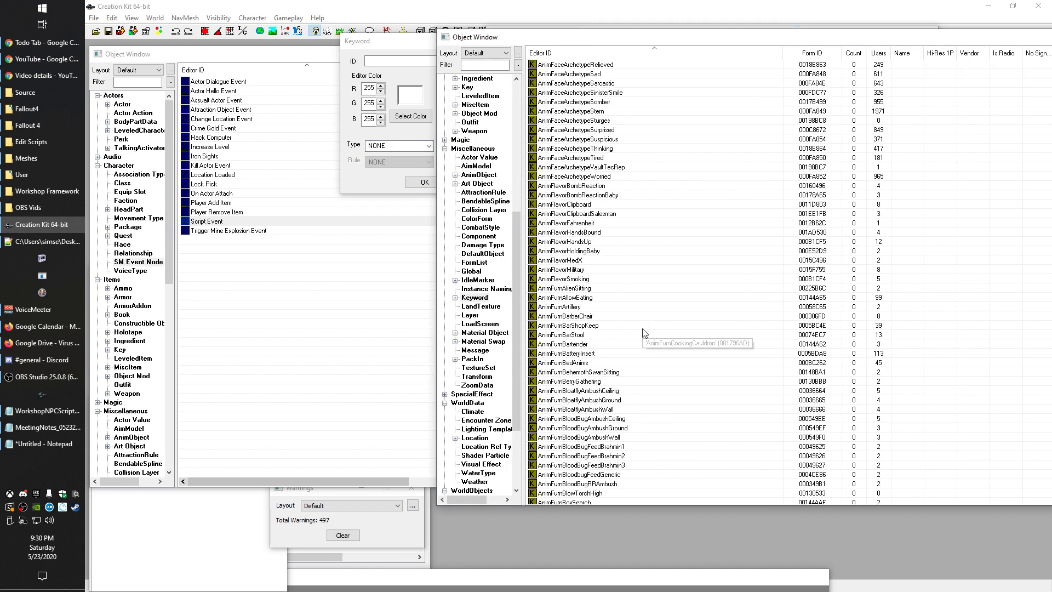
double_click(591, 214)
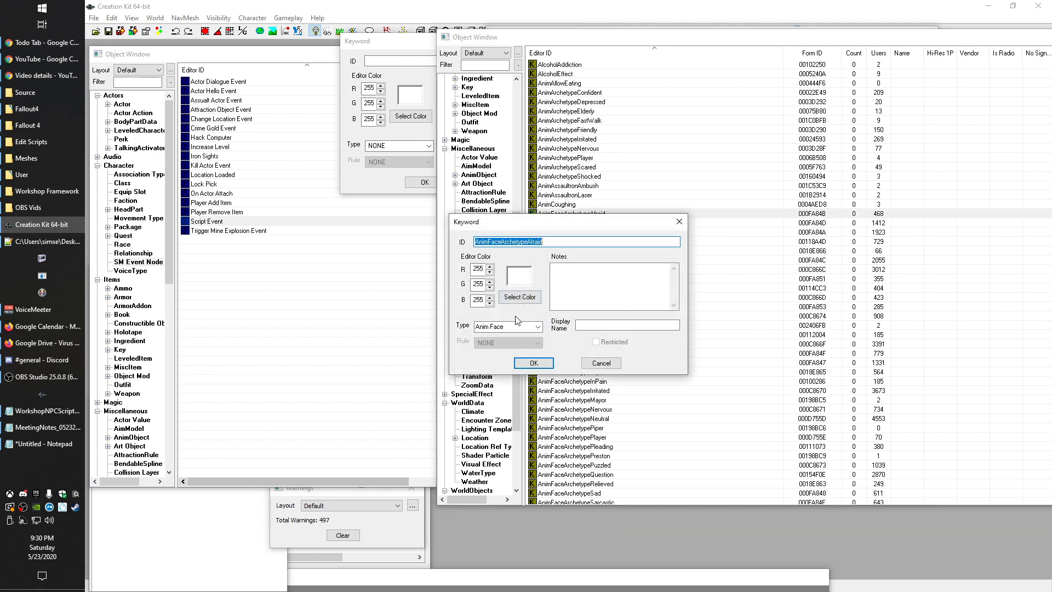
left_click(601, 363)
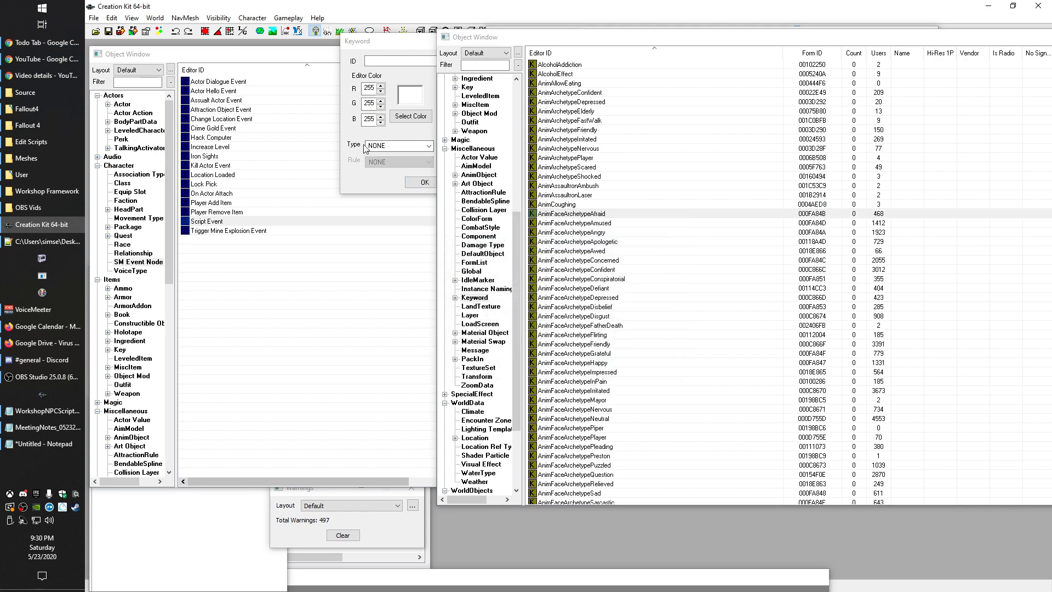
- Return to the blank keyword form and check its Type list, keeping NONE
left_click(367, 147)
left_click(429, 146)
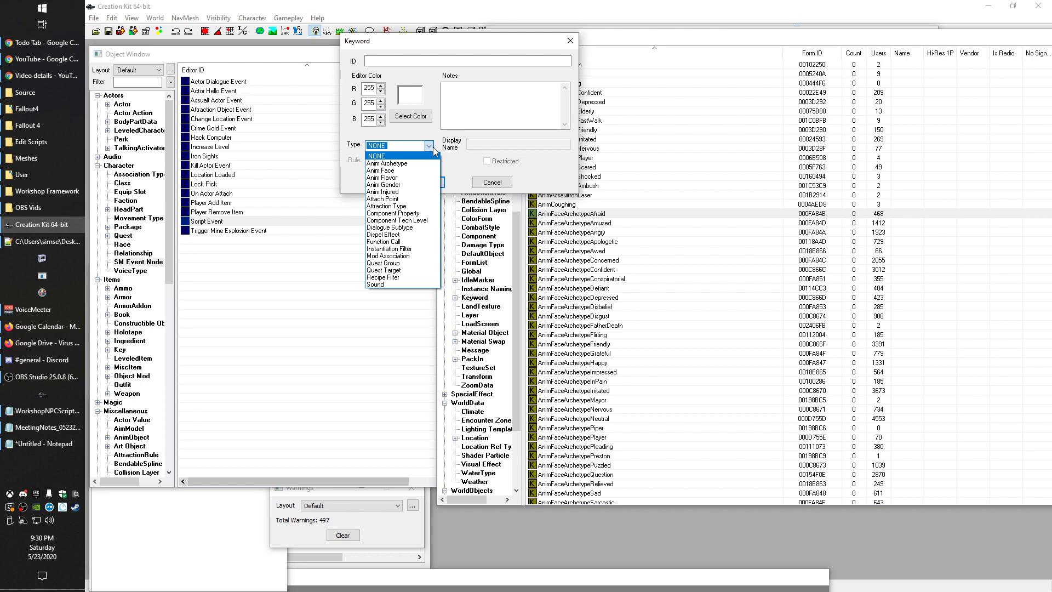
left_click(437, 151)
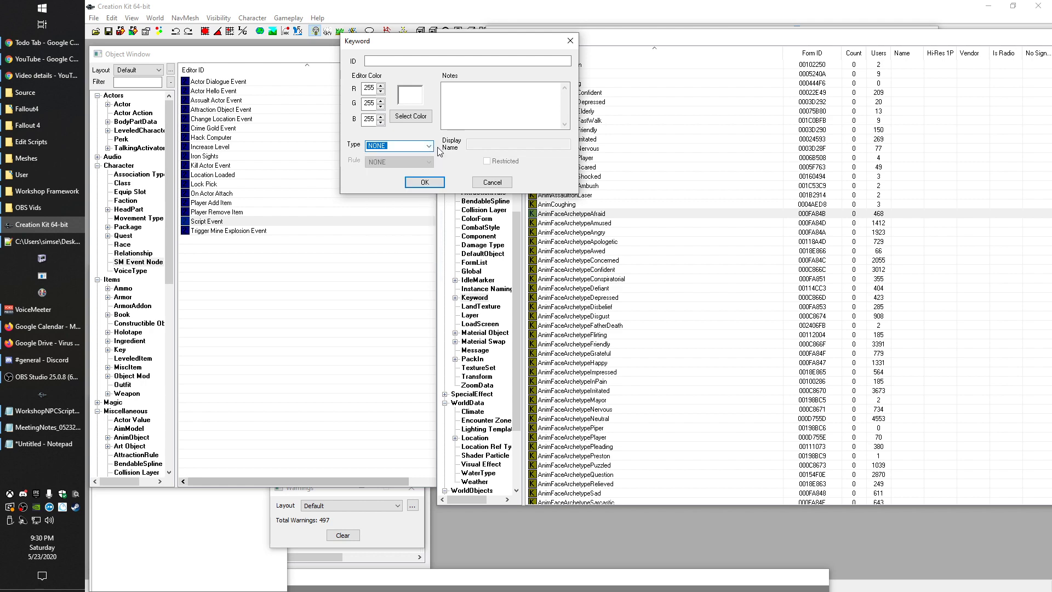
left_click(433, 146)
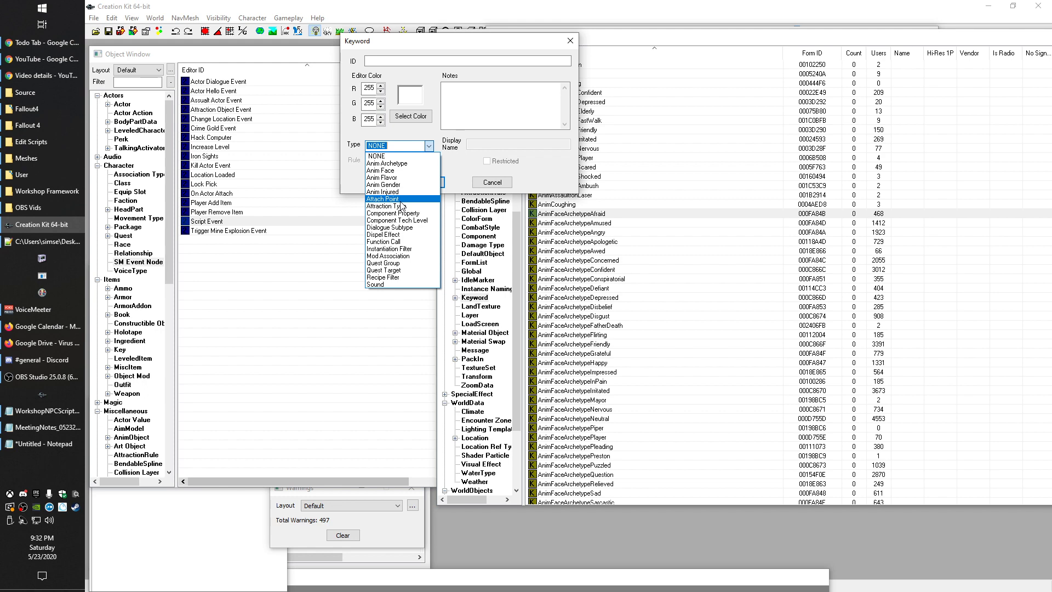
left_click(556, 157)
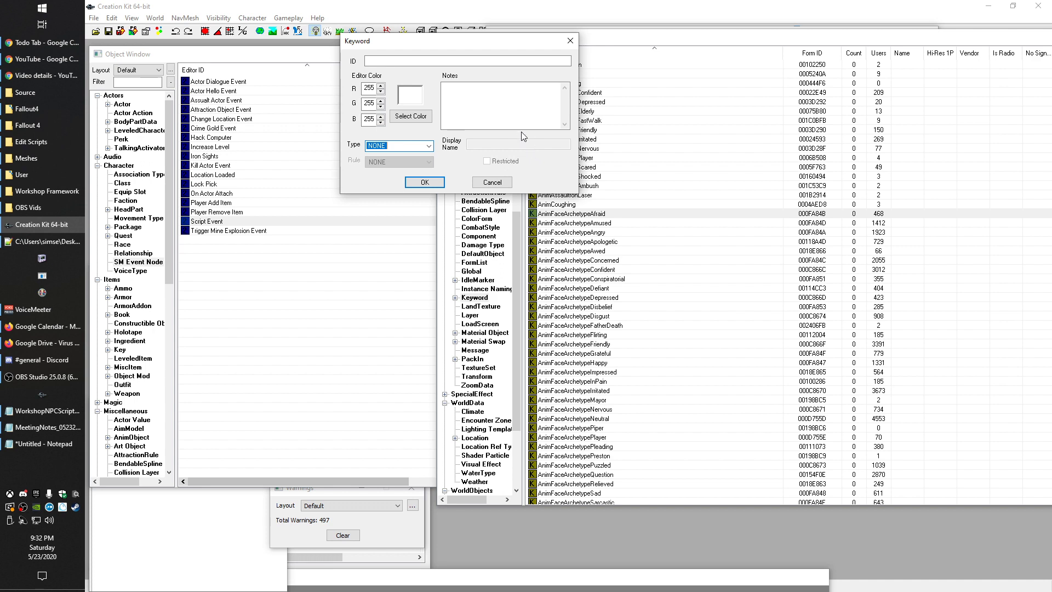
left_click(428, 146)
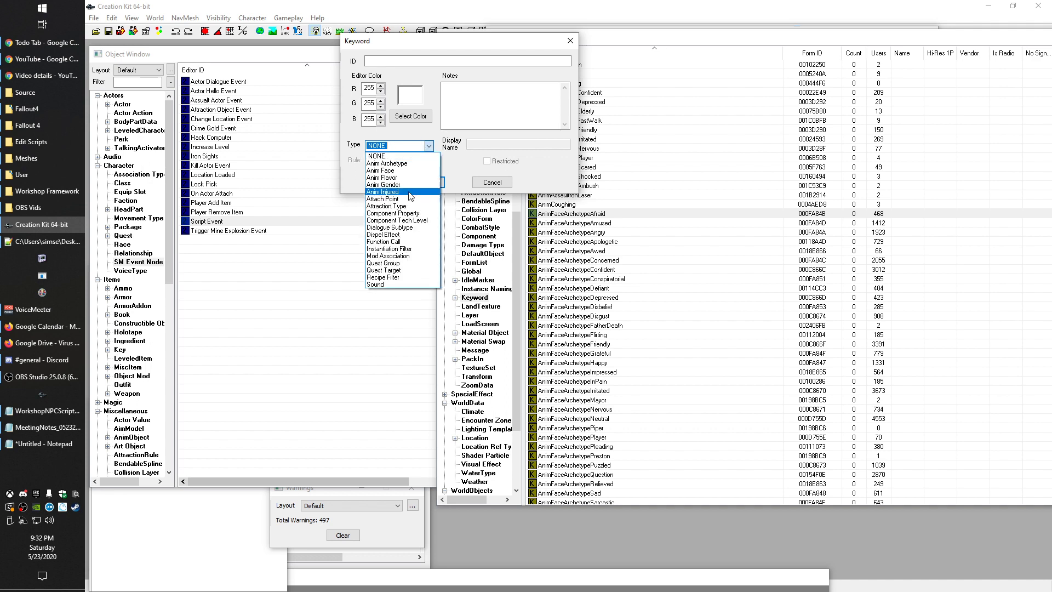
left_click(527, 163)
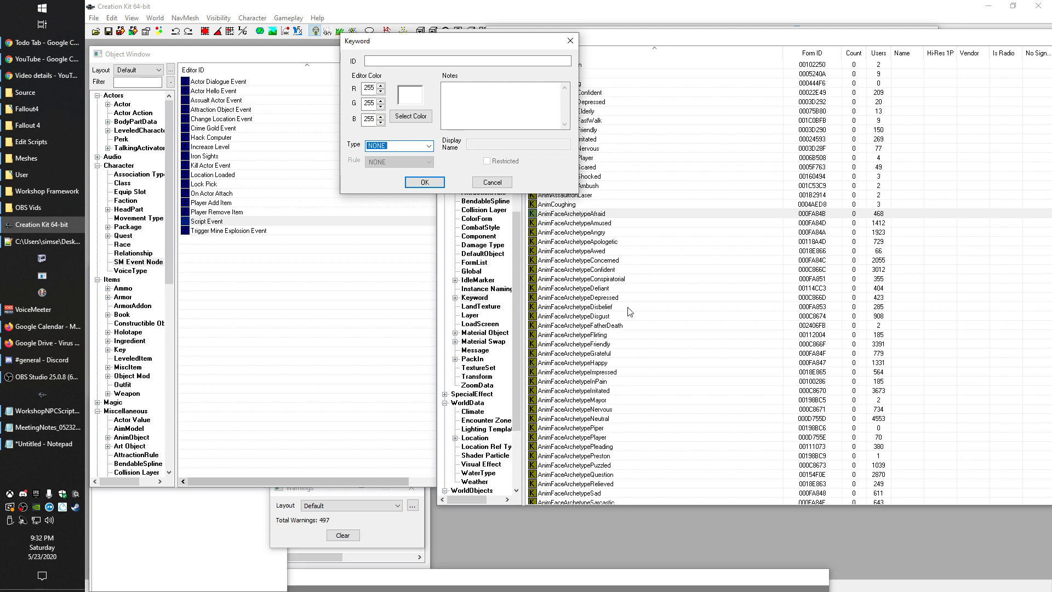
scroll(631, 312, "down", 20)
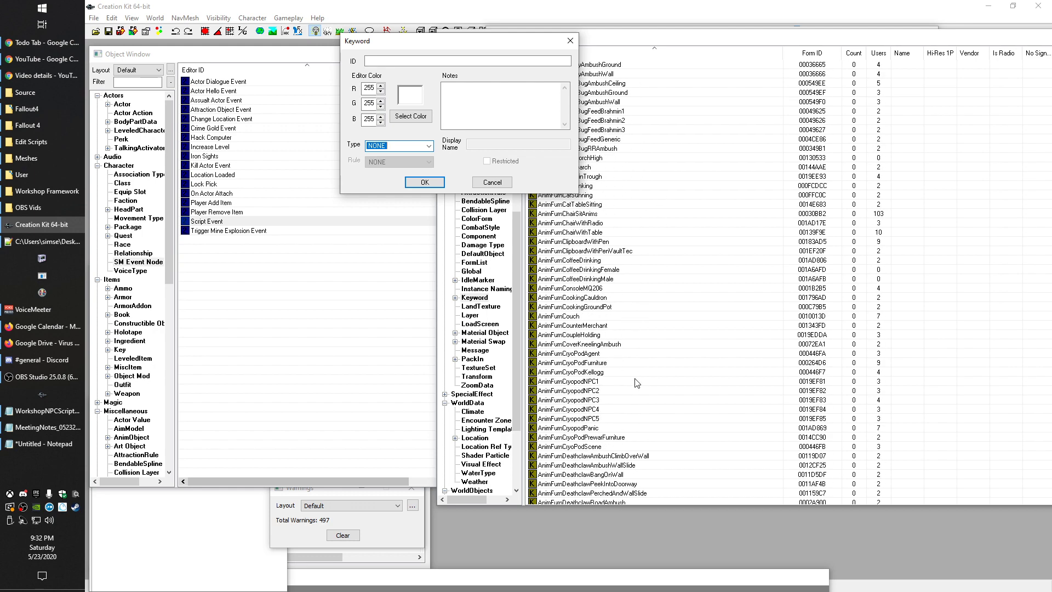
scroll(637, 382, "down", 20)
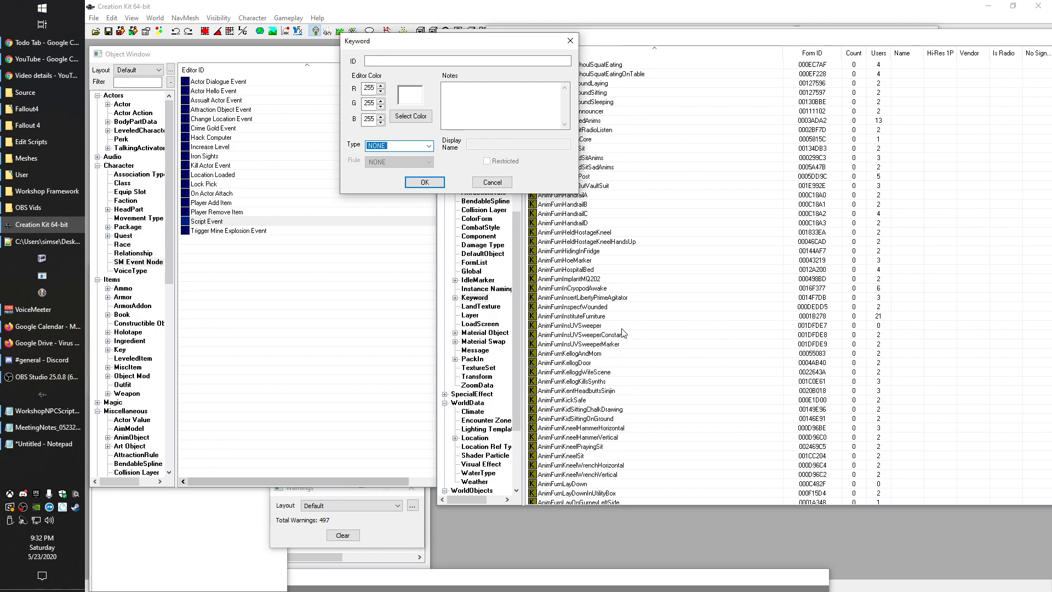
scroll(657, 312, "down", 20)
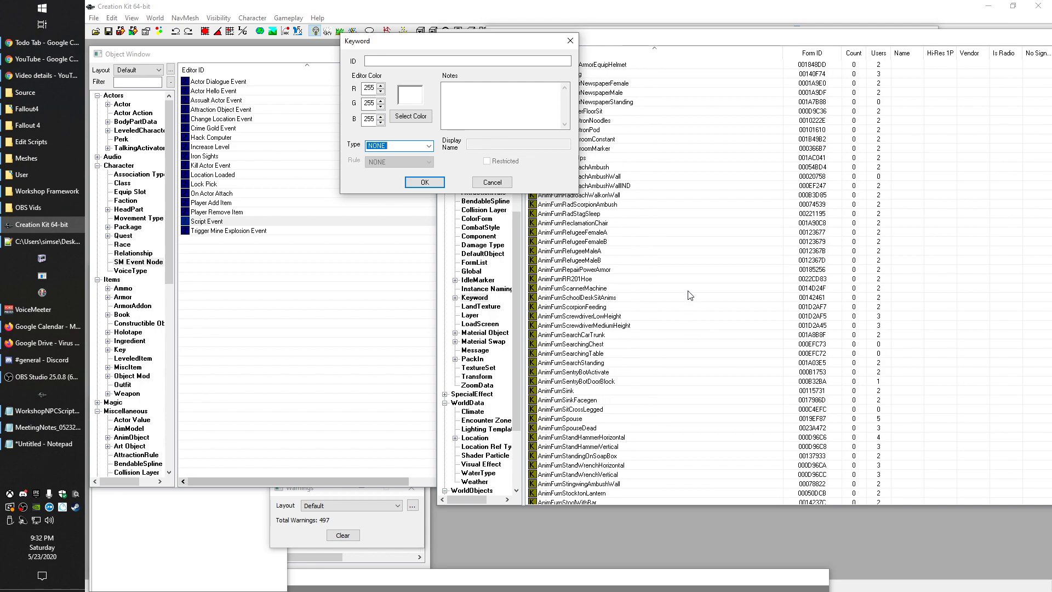
scroll(689, 295, "up", 20)
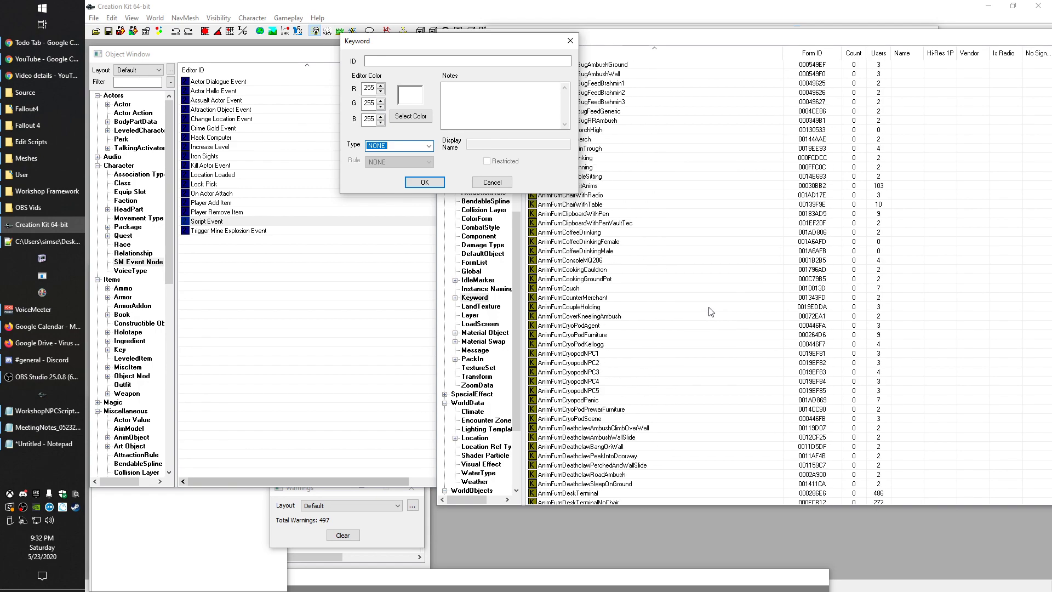
scroll(711, 312, "up", 20)
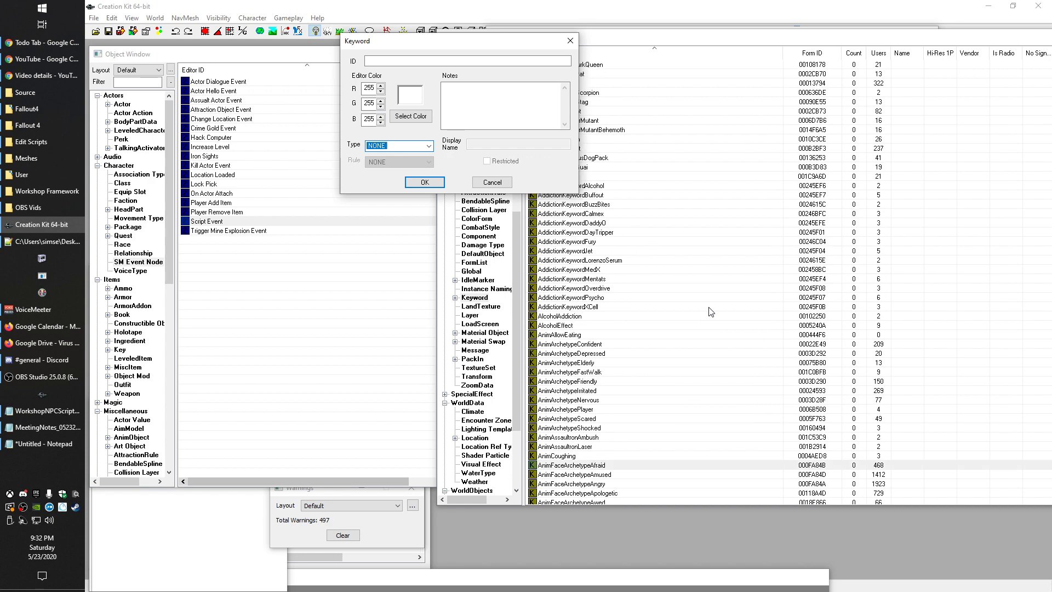
scroll(732, 353, "down", 2)
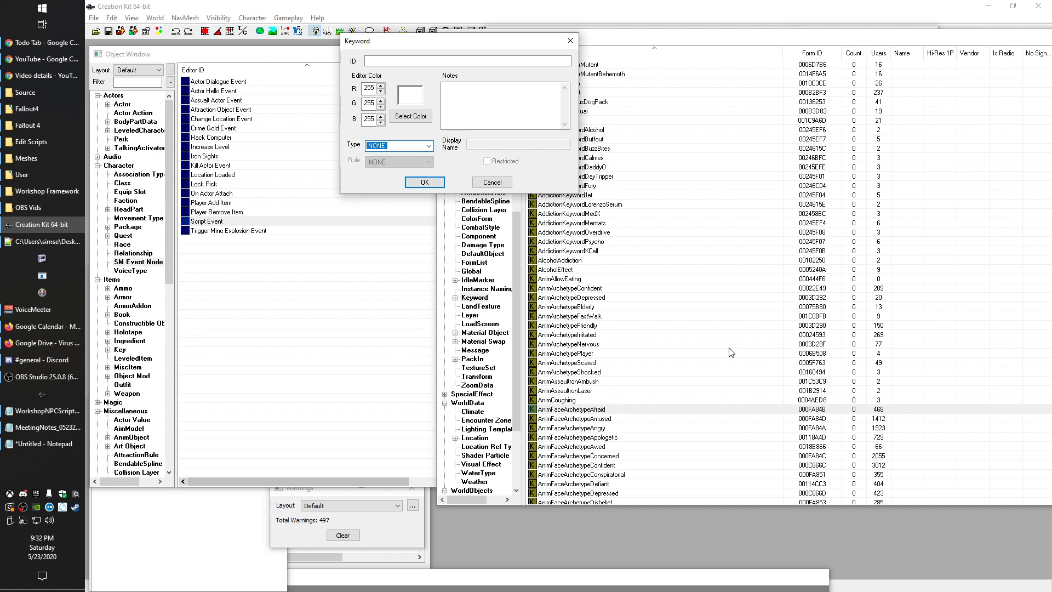
- Check the Type list once more, then cancel the blank keyword without saving
left_click(429, 147)
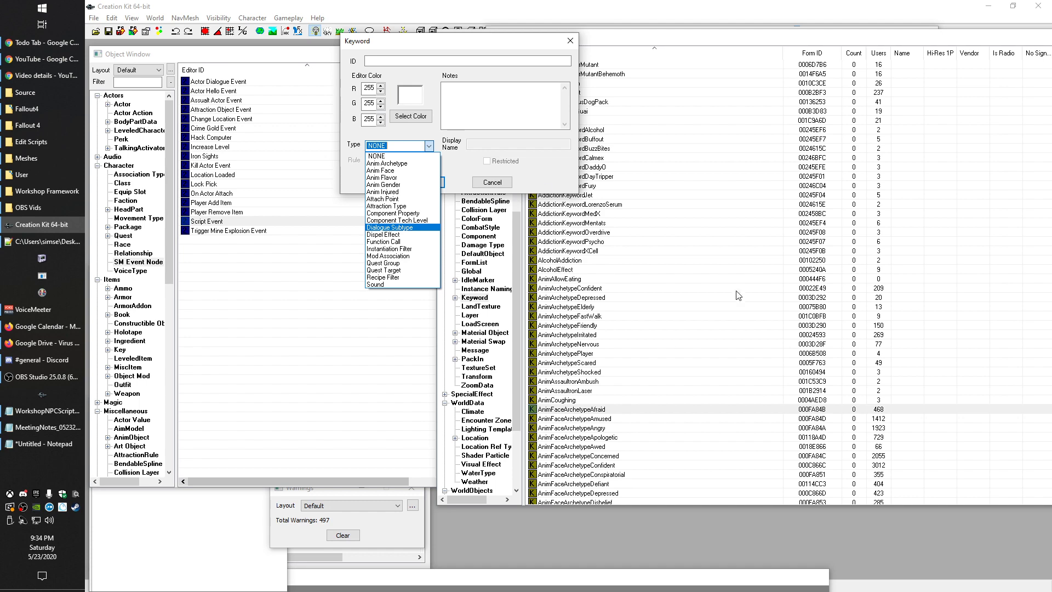
left_click(537, 171)
left_click(493, 182)
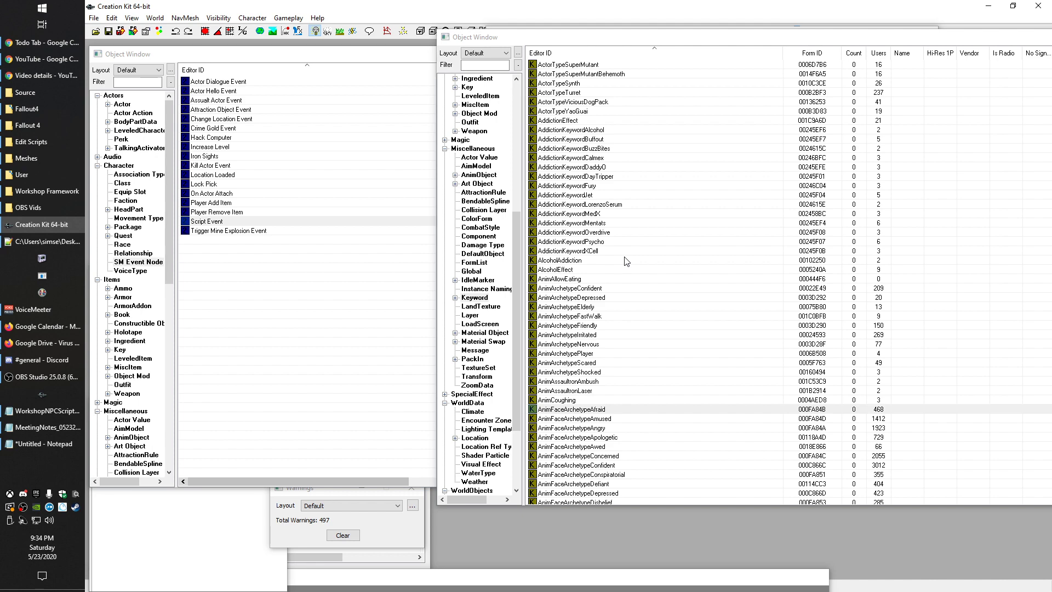
double_click(571, 410)
key("Escape")
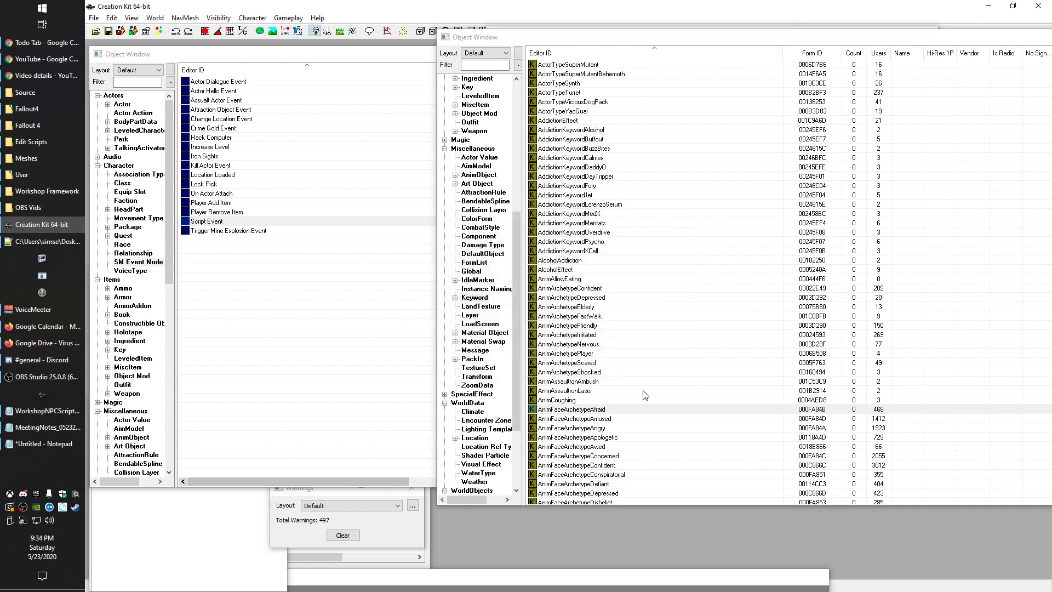